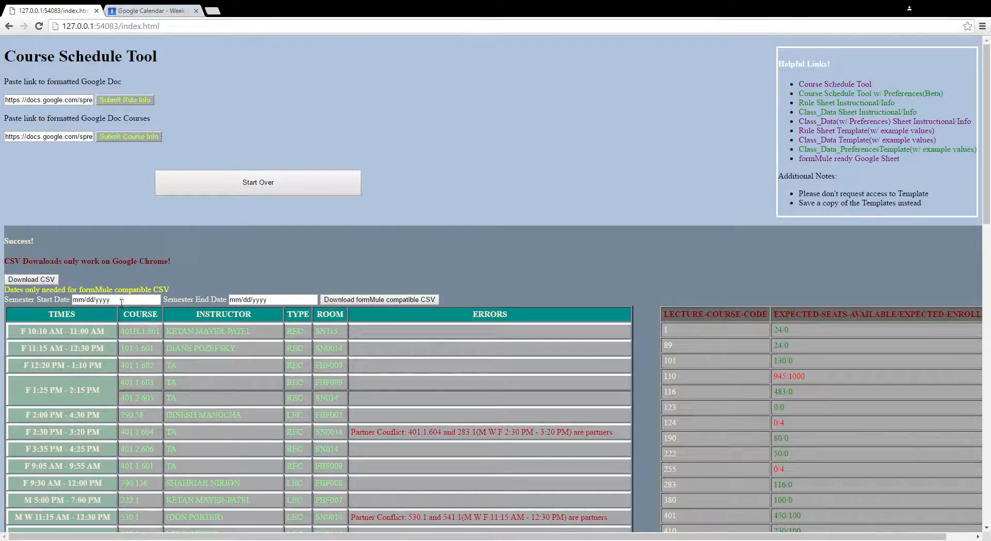
Step: Set the semester dates to 08/28/2016 through 10/07/2016, then download and open the formMule compatible CSV
left_click_drag(121, 303, 76, 301)
type("08/28/2016")
key("Tab")
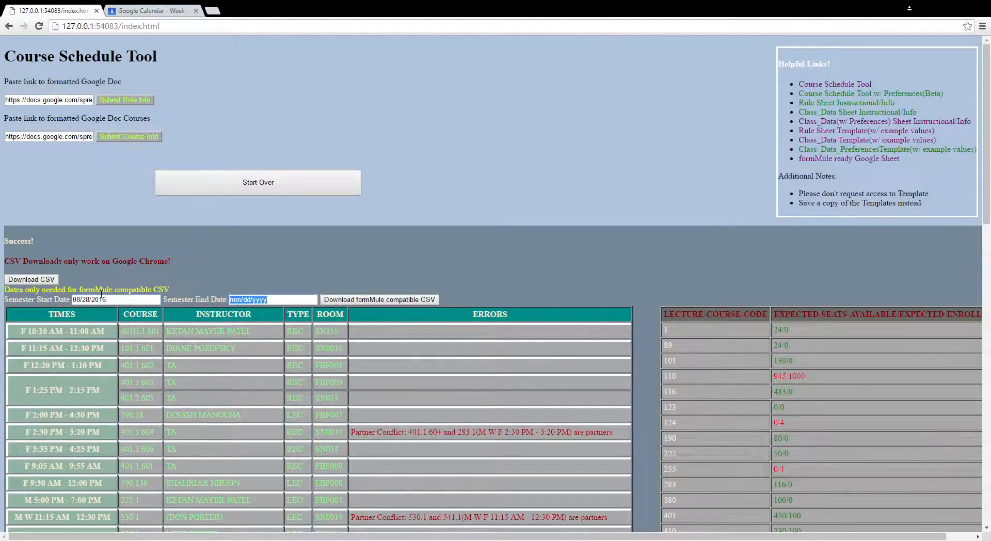
type("10/07/2016")
left_click(413, 304)
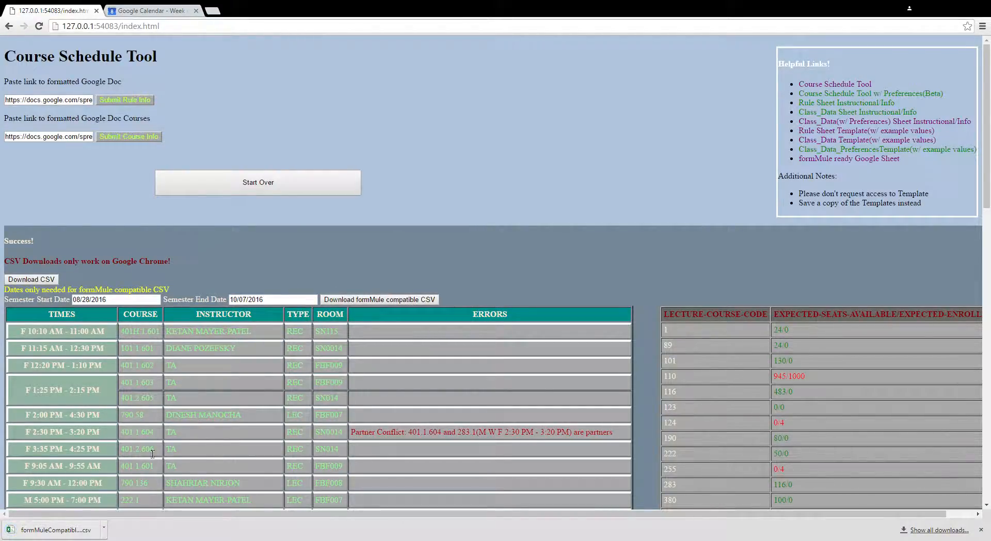
left_click(55, 531)
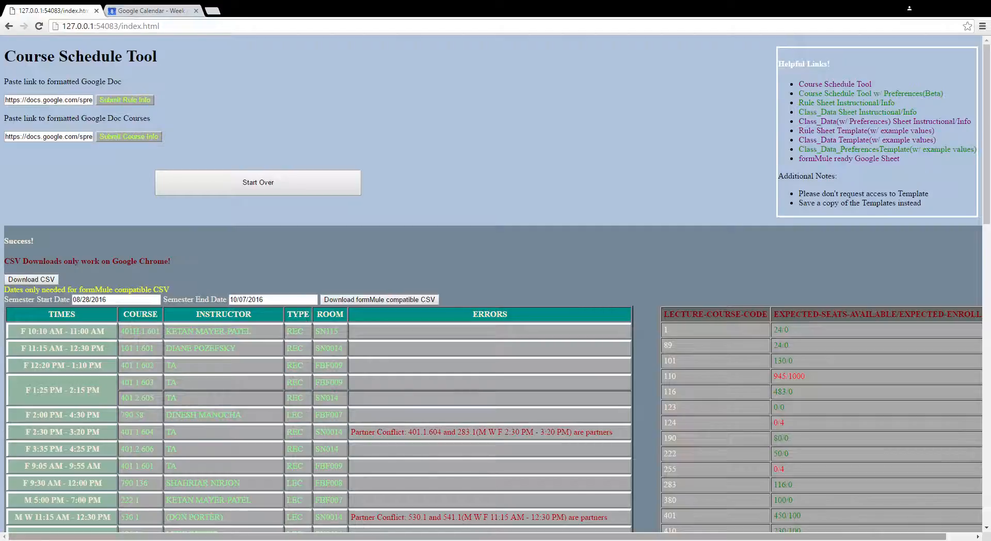
Step: Open the formMule ready Google Sheet and make a copy of it named "anything"
left_click(850, 158)
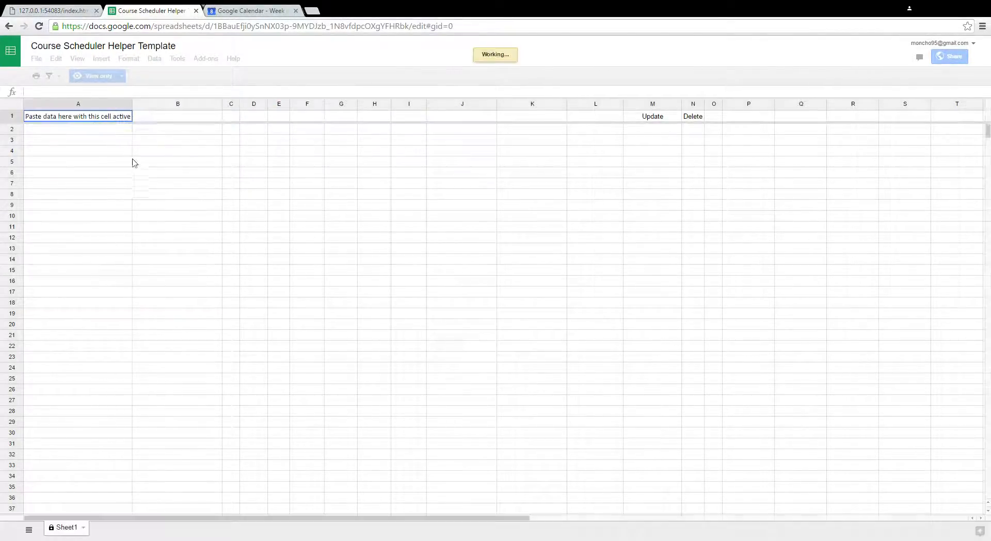
left_click(35, 58)
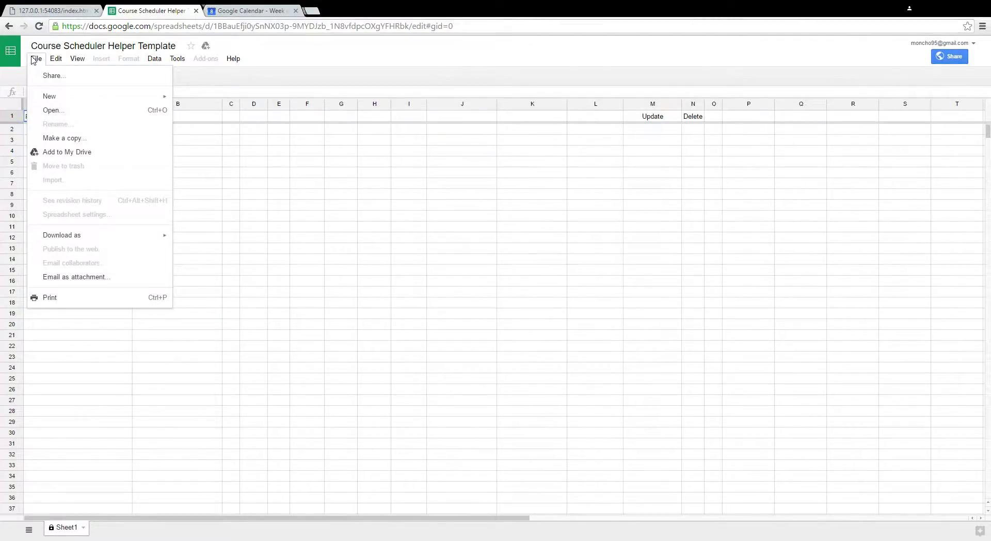
left_click(81, 137)
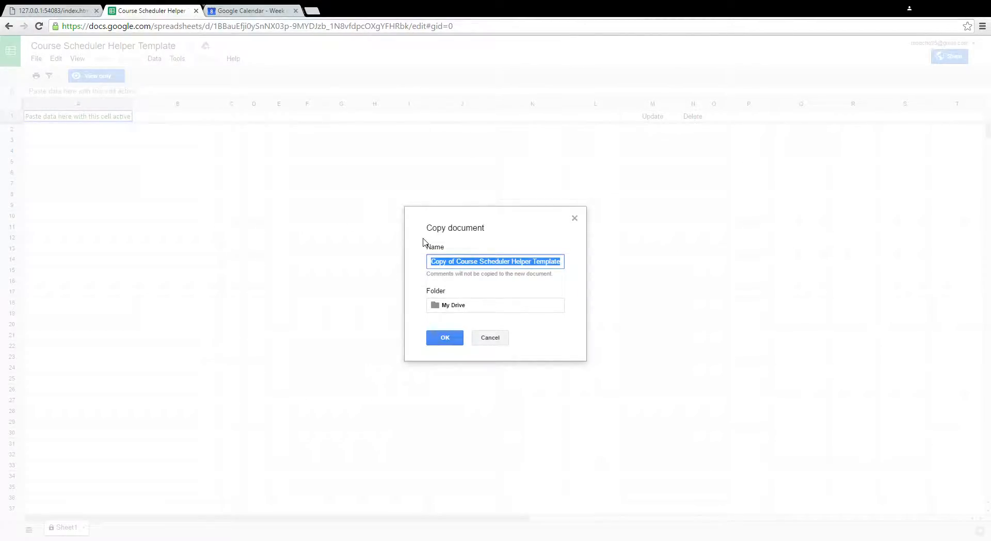
type("anythin")
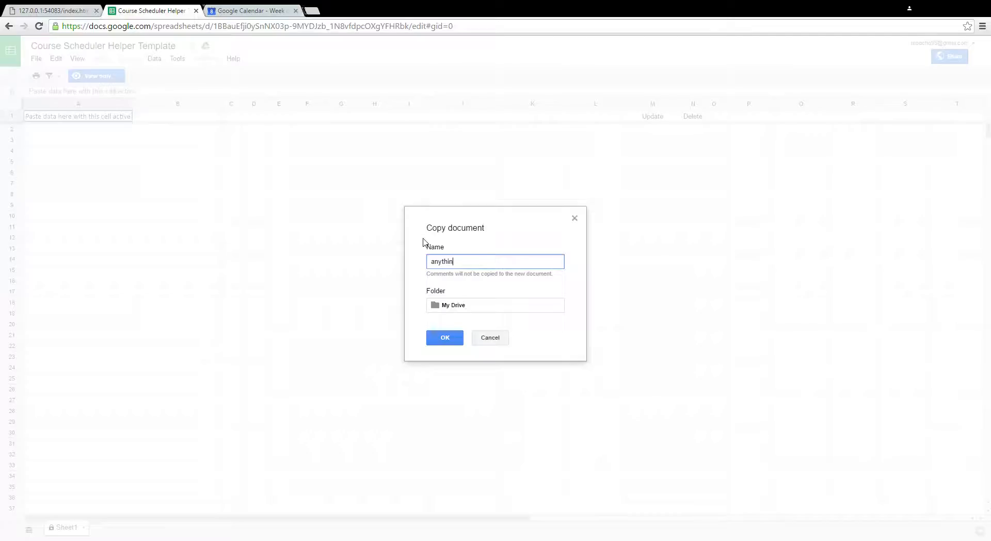
type("g")
key("Return")
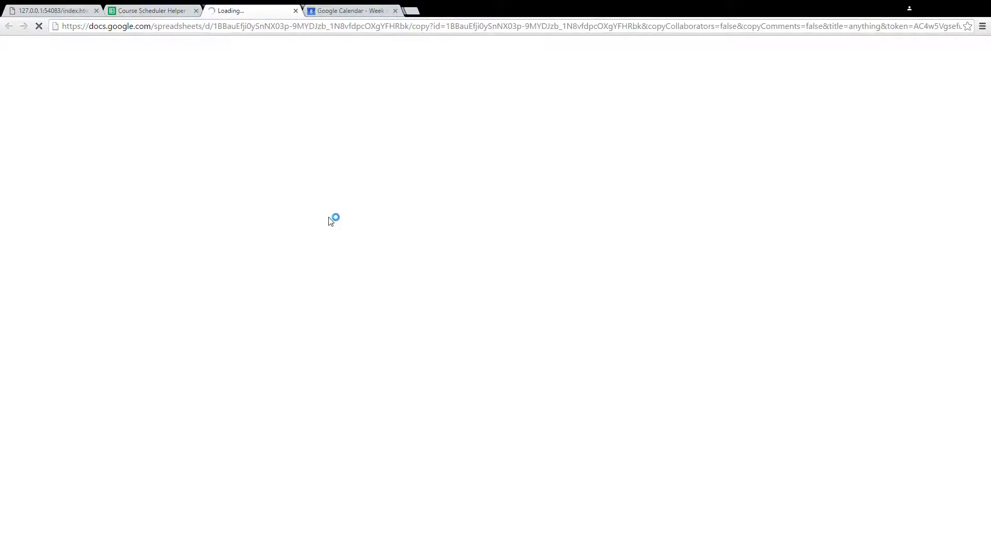
Step: Close the original template and paste the copied CSV course data into the "anything" sheet starting at cell A1
left_click(196, 11)
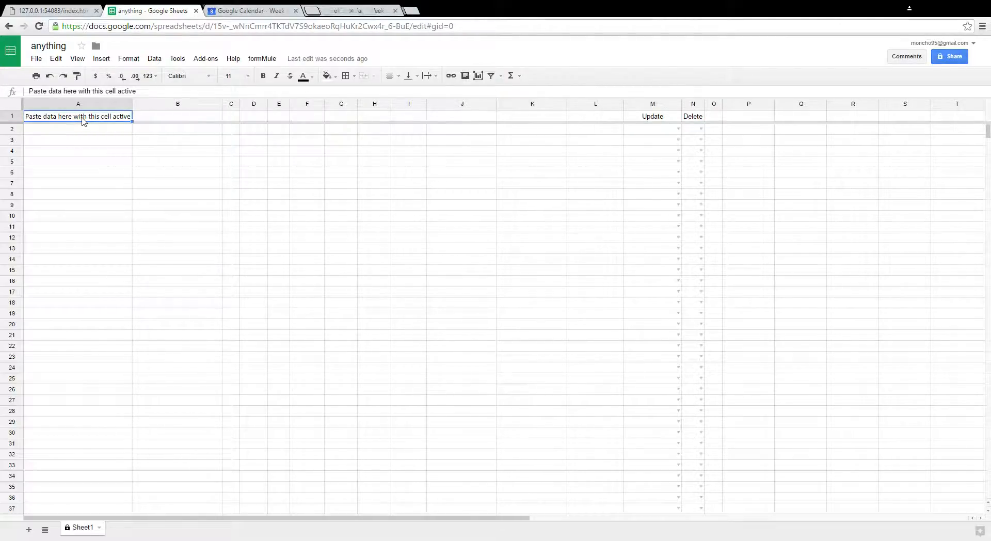
key("ctrl+v")
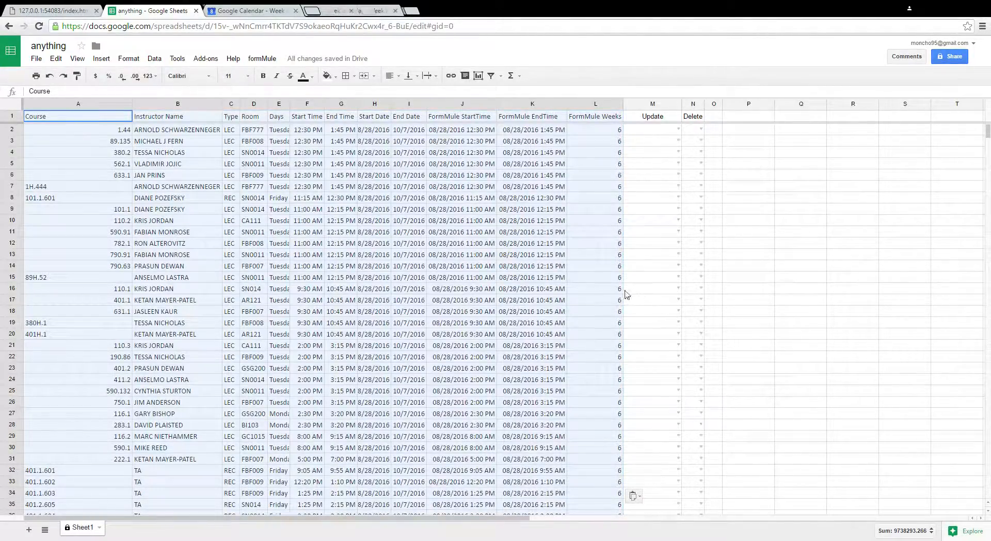
left_click(378, 268)
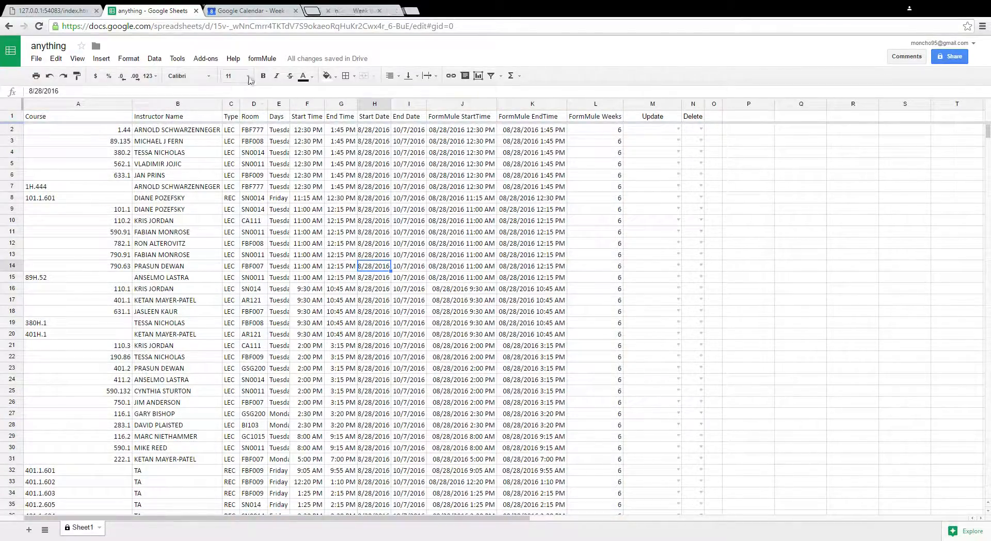
Step: Run formMule's initial installation and authorize the script
left_click(262, 59)
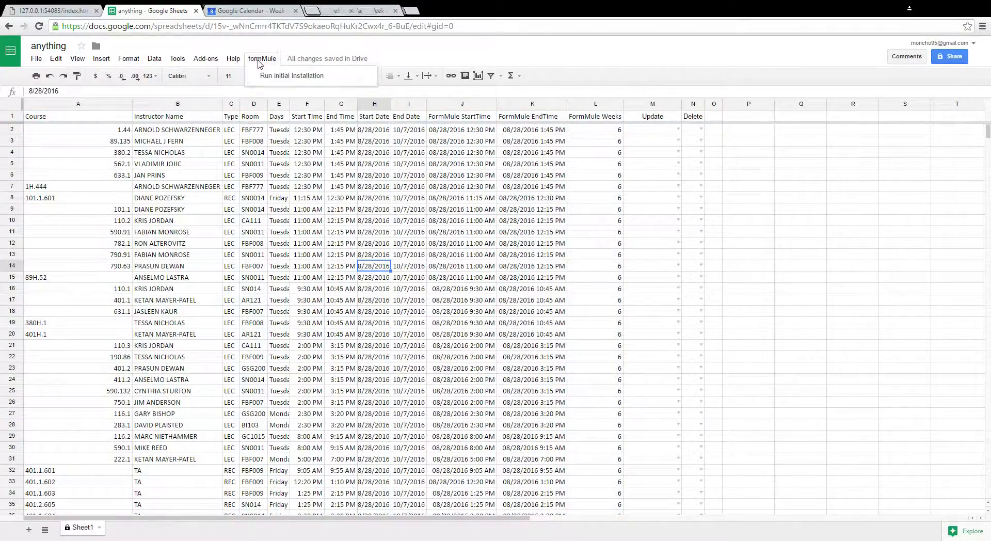
left_click(290, 79)
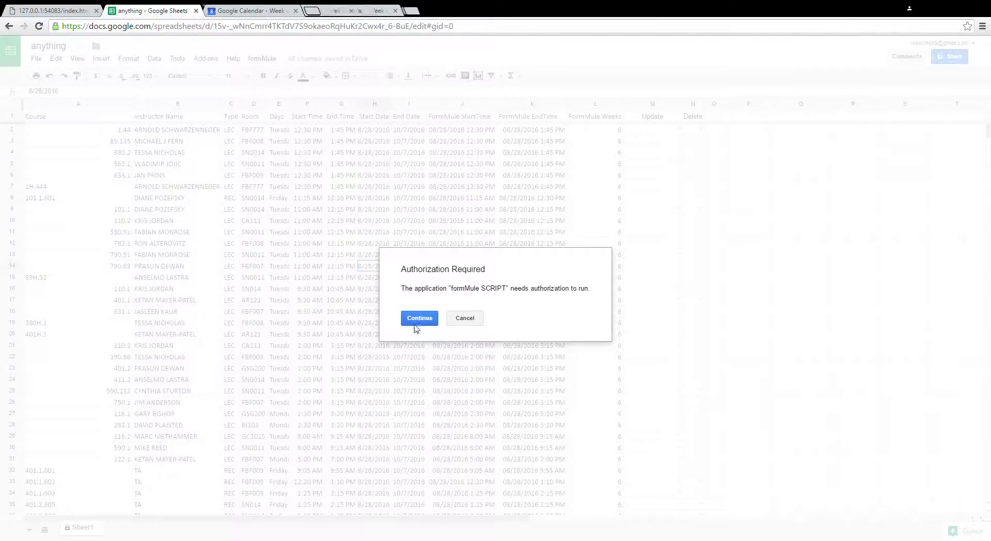
left_click(419, 318)
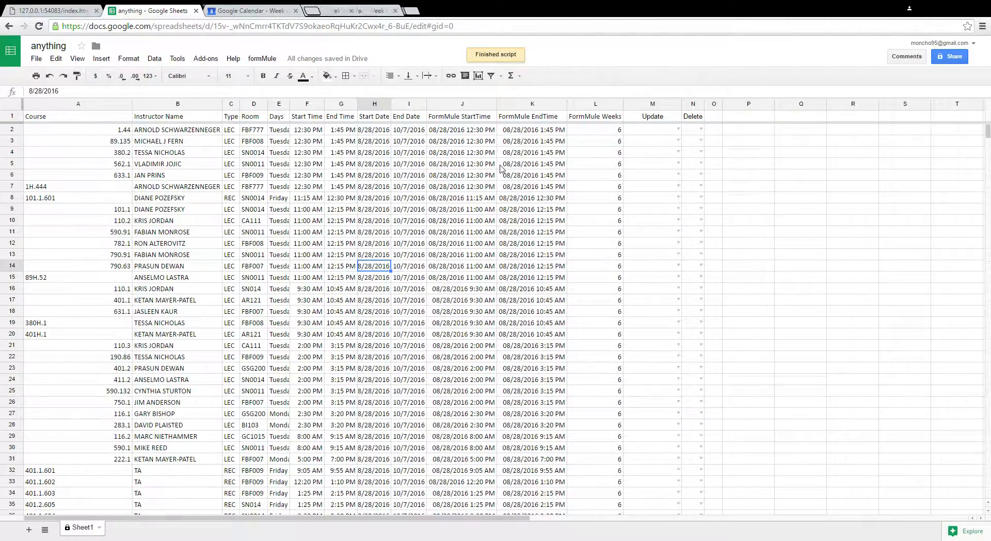
Step: Define the formMule merge source settings with Sheet1 as the data source and save them
left_click(263, 60)
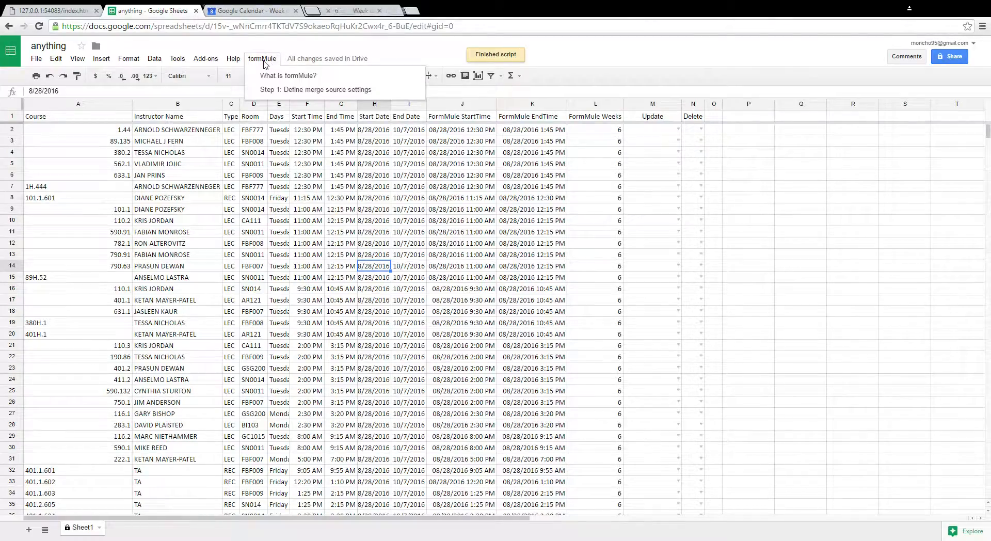
left_click(313, 90)
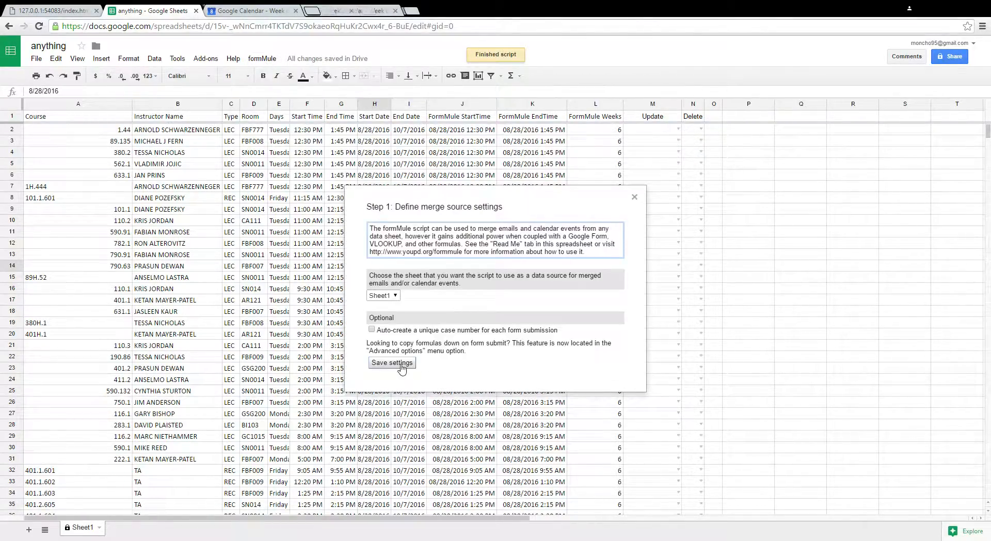
left_click(401, 365)
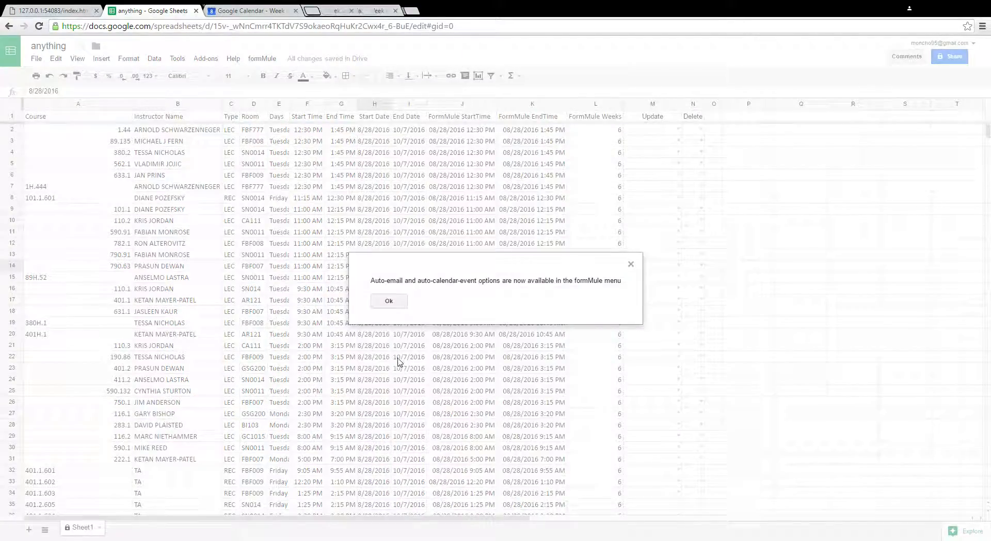
left_click(399, 304)
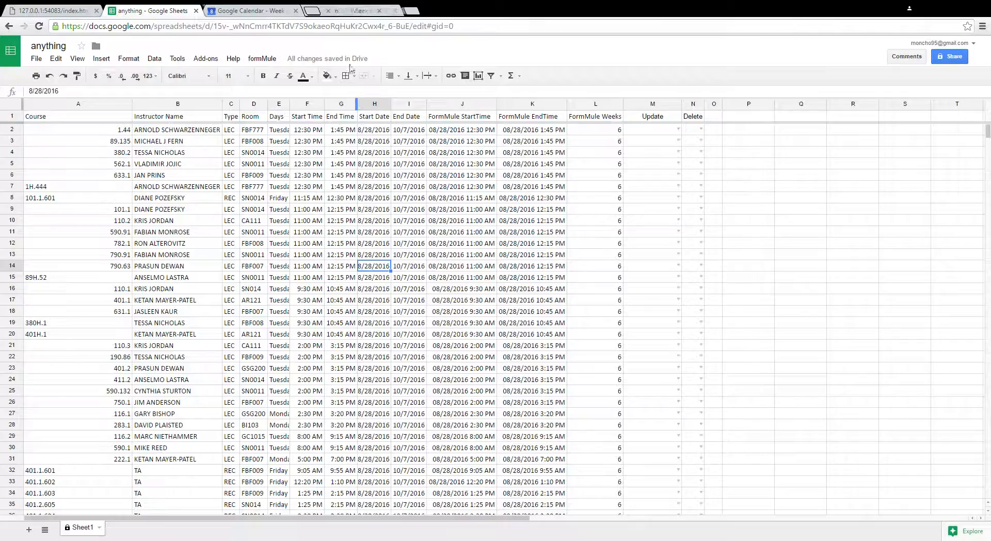
Step: In formMule's calendar merge setup, turn on calendar-event merge and update, each triggered on form submit
left_click(262, 59)
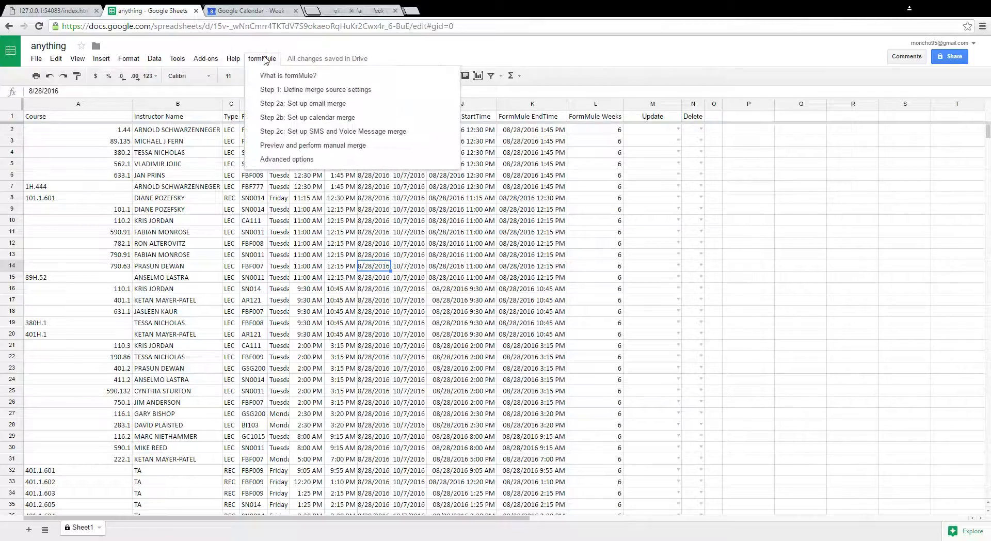
left_click(338, 119)
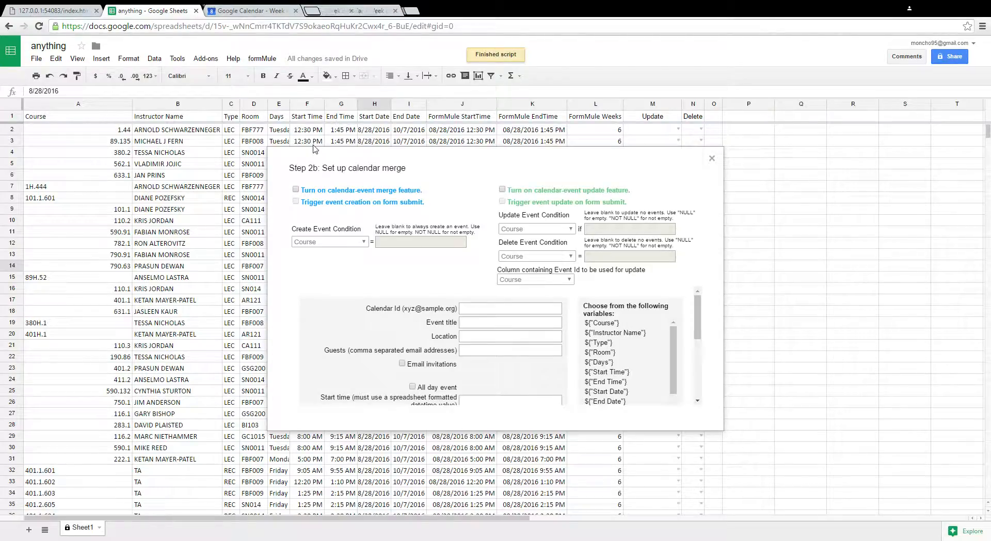
left_click(296, 189)
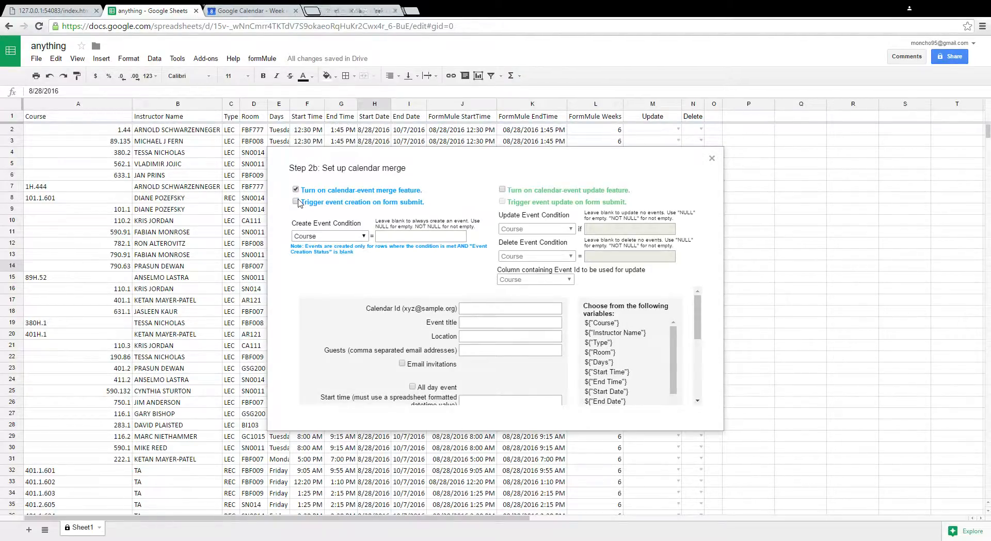
left_click(295, 201)
left_click(502, 189)
left_click(502, 201)
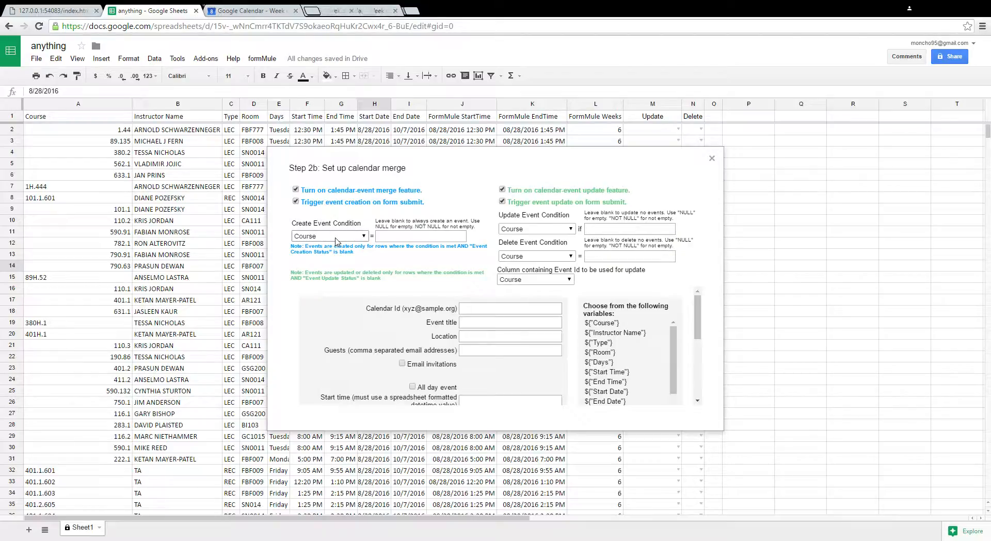
Step: Set the create event condition to Course = NOT NULL and the update event condition to Update if NOT NULL
left_click(426, 237)
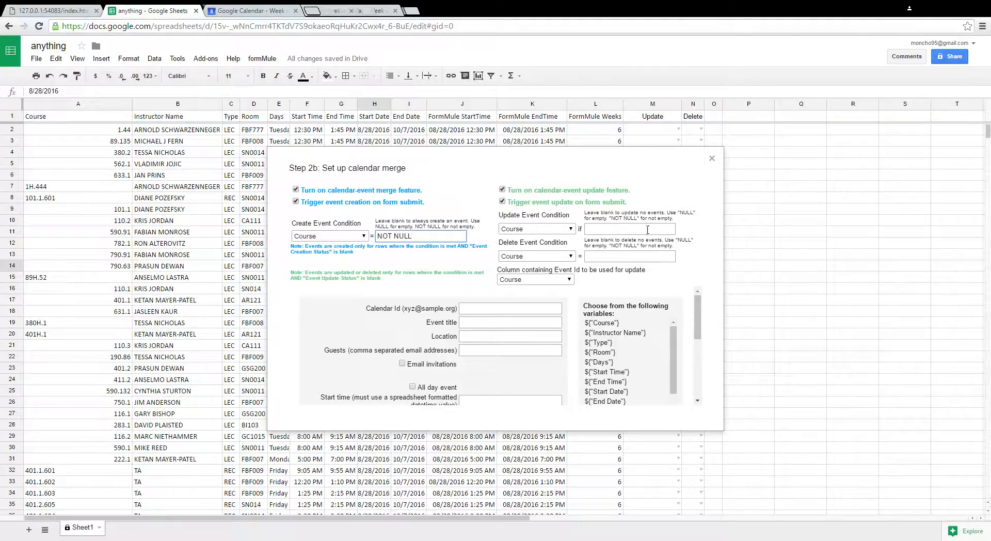
left_click(570, 229)
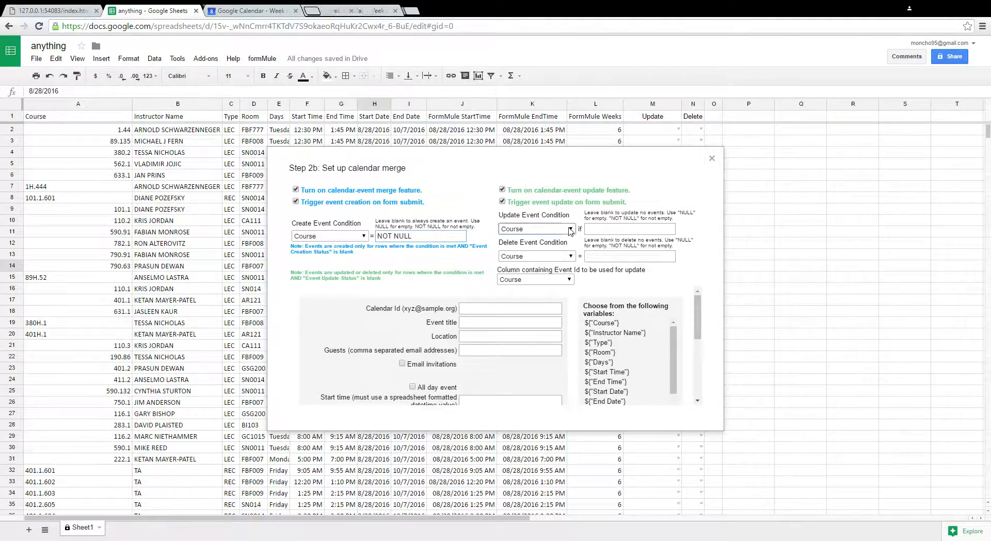
left_click(546, 357)
left_click(630, 229)
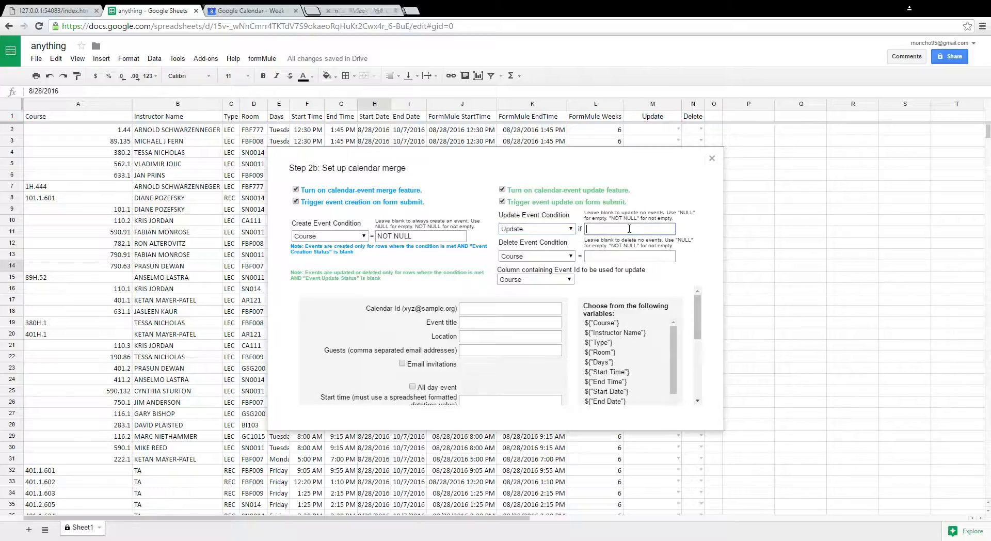
type("NOT NULL")
Step: Set the delete event condition to Delete = NOT NULL
left_click(551, 256)
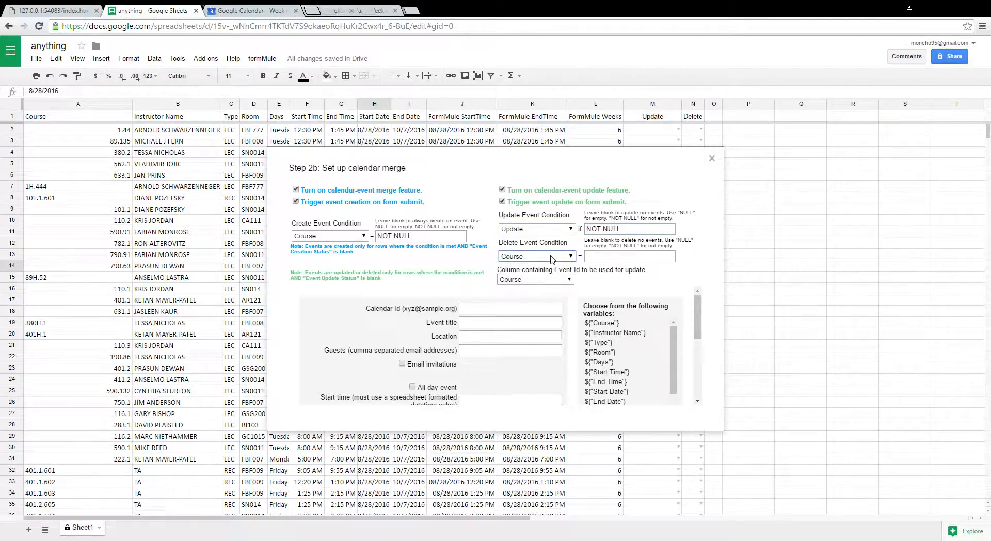
left_click(548, 392)
left_click(624, 258)
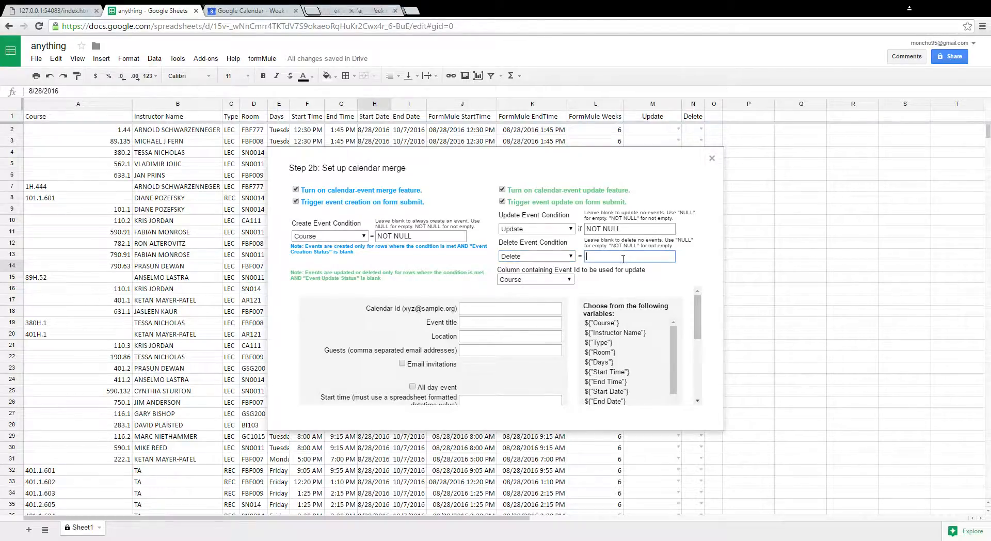
type("NOT NULL")
Step: Choose Event Id as the column containing the event ID used for updates
left_click(515, 274)
left_click_drag(505, 276, 640, 274)
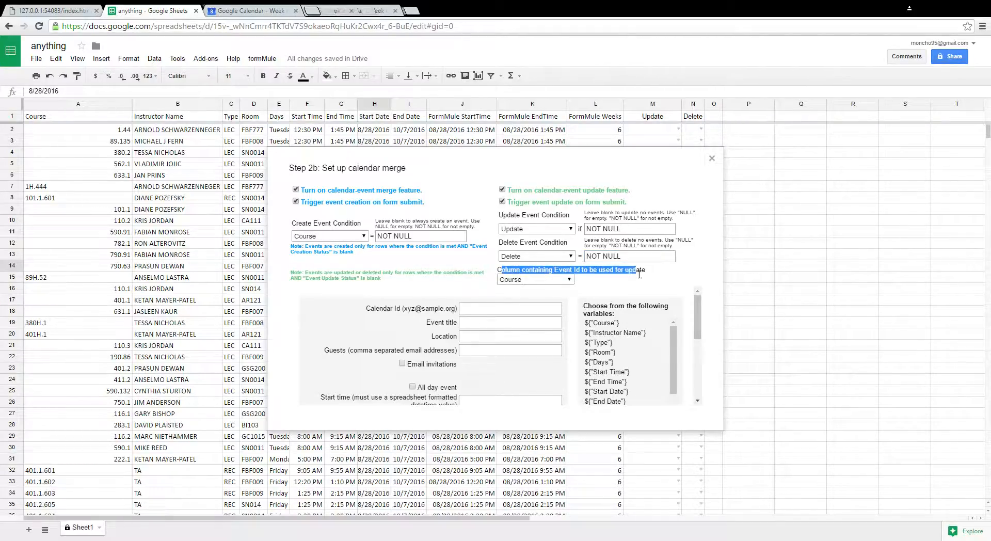
left_click(608, 290)
left_click(564, 282)
left_click(531, 427)
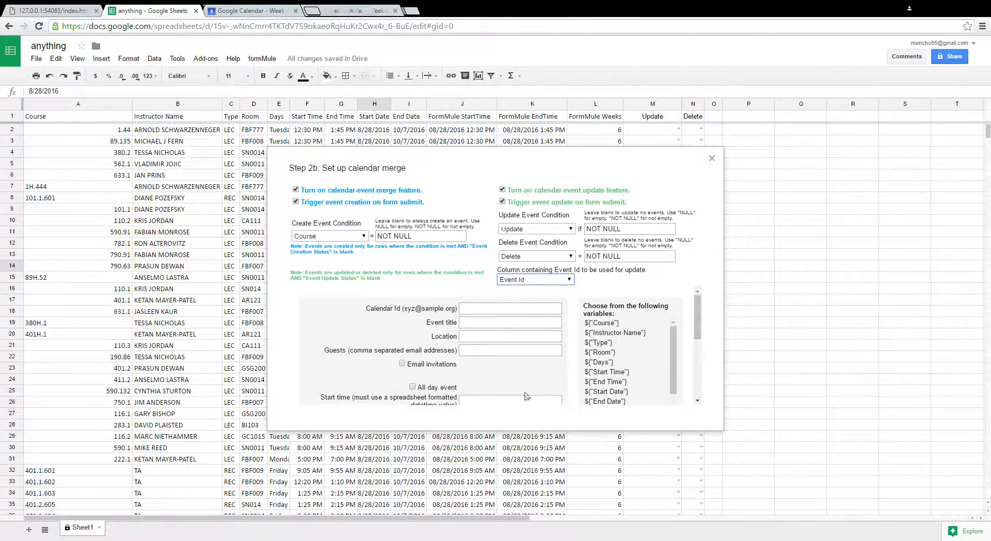
left_click(463, 292)
left_click(484, 310)
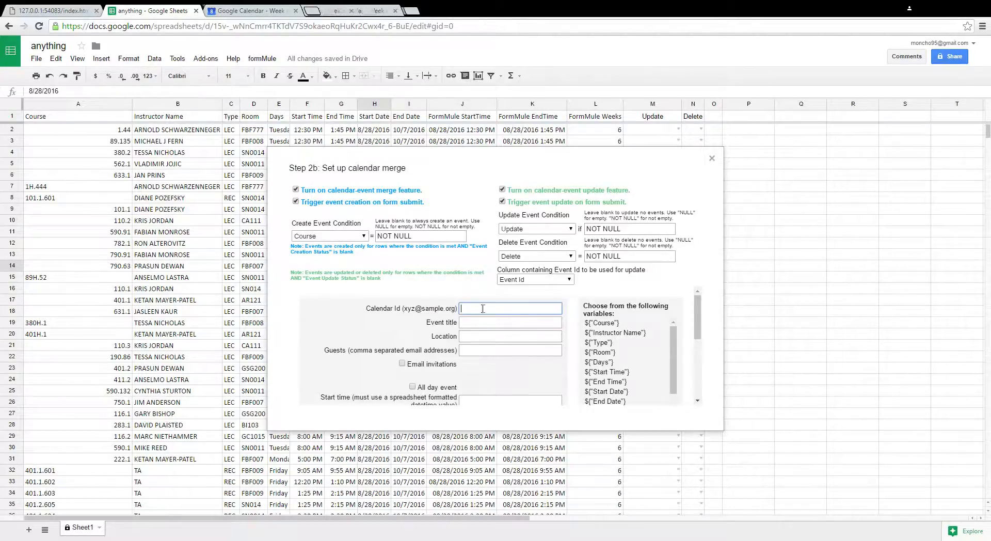
Step: Switch to Google Calendar and create a public calendar named ANYTHING YOU WANT, accepting that its events are visible to everyone
left_click(252, 12)
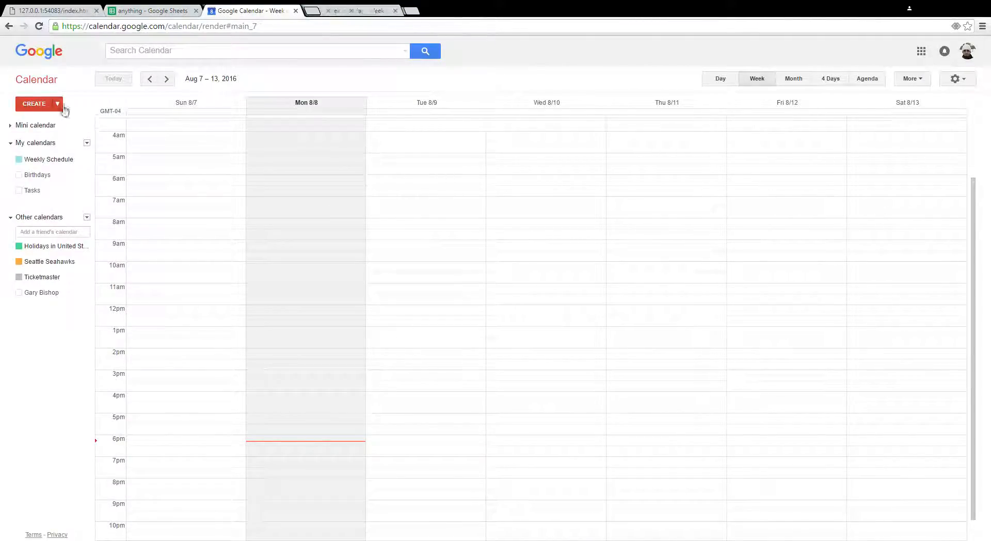
left_click(87, 143)
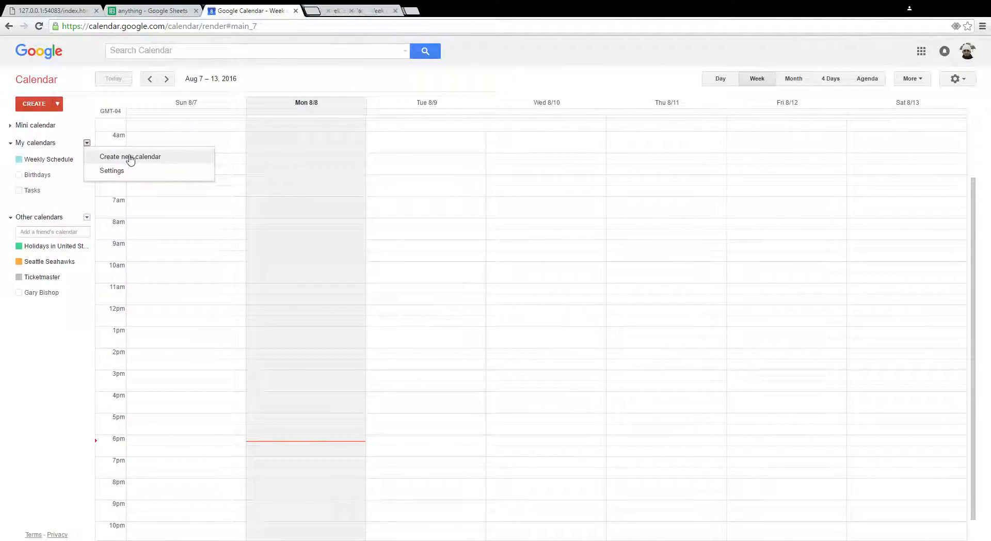
left_click(129, 157)
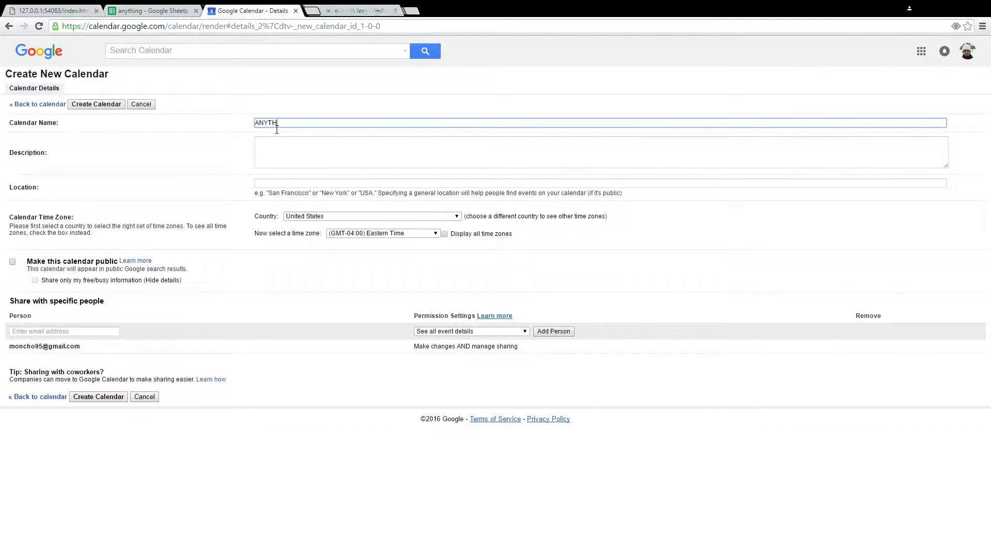
type("ANYTHING YOU WANT")
left_click(331, 285)
left_click(13, 262)
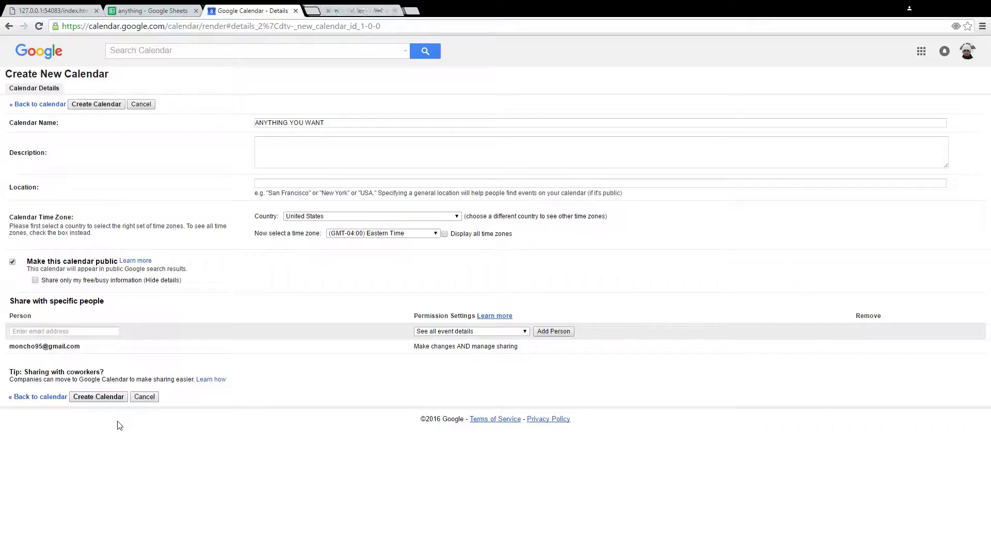
left_click(103, 398)
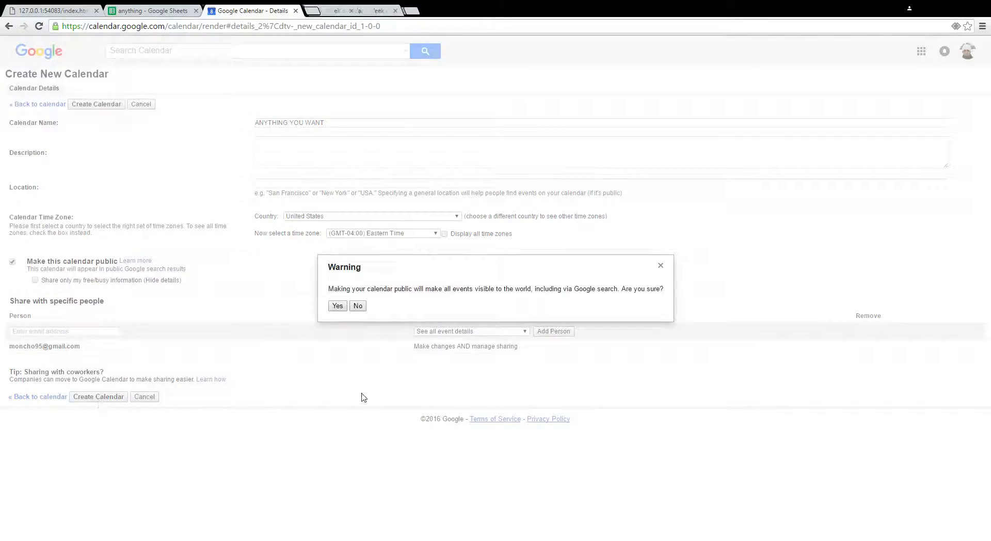
left_click(337, 305)
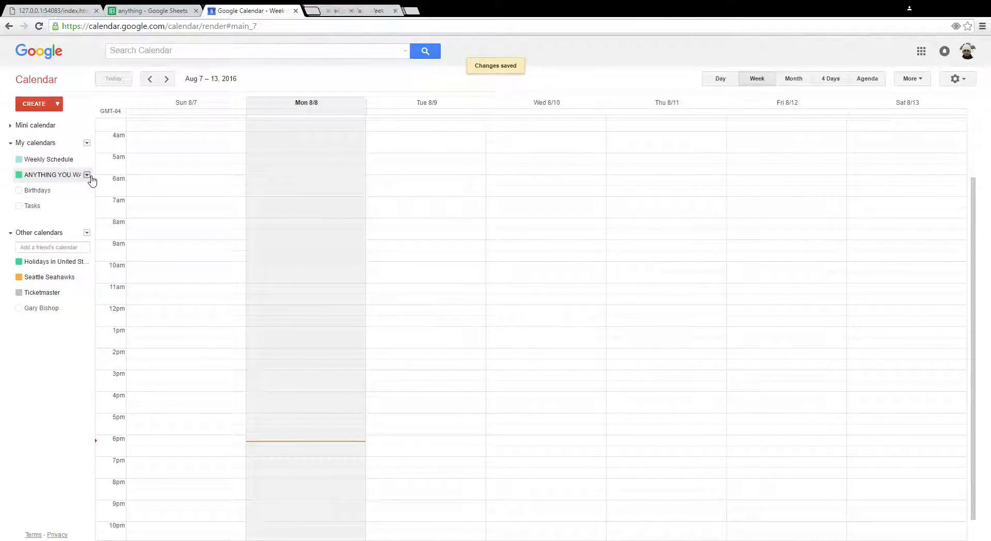
Step: Copy the calendar ID from the ANYTHING YOU WANT calendar's settings into formMule's Calendar Id field in the Google Sheets tab
left_click(87, 175)
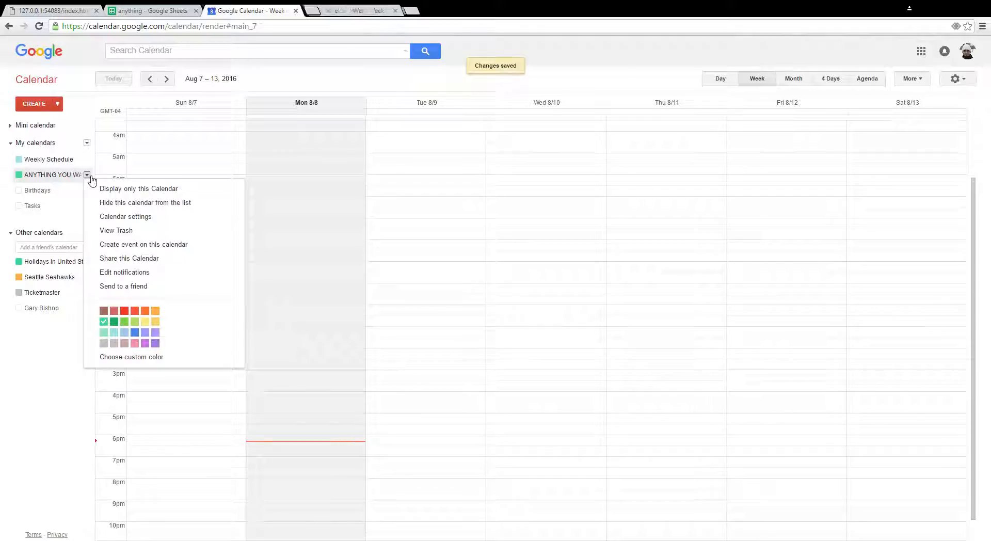
left_click(166, 222)
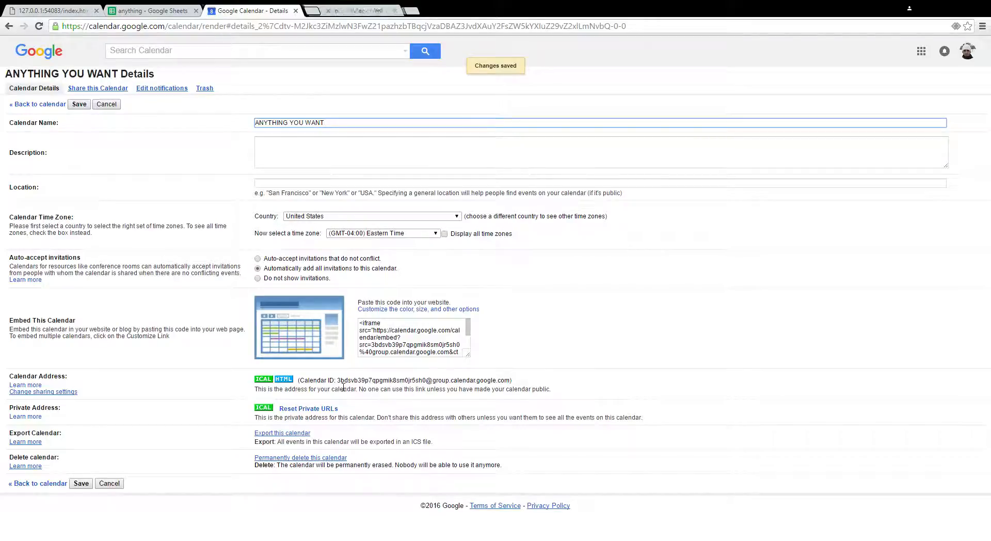
left_click_drag(338, 381, 513, 384)
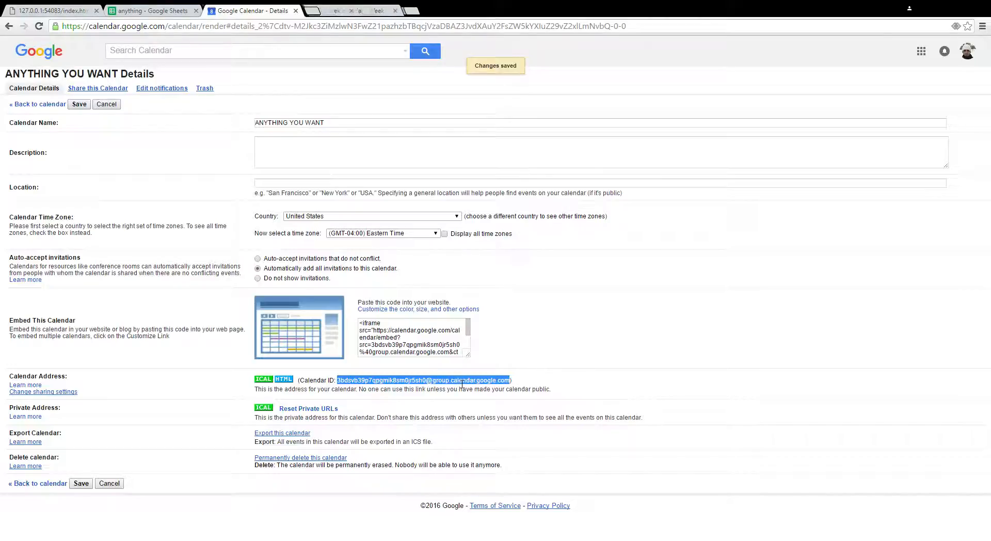
left_click(158, 11)
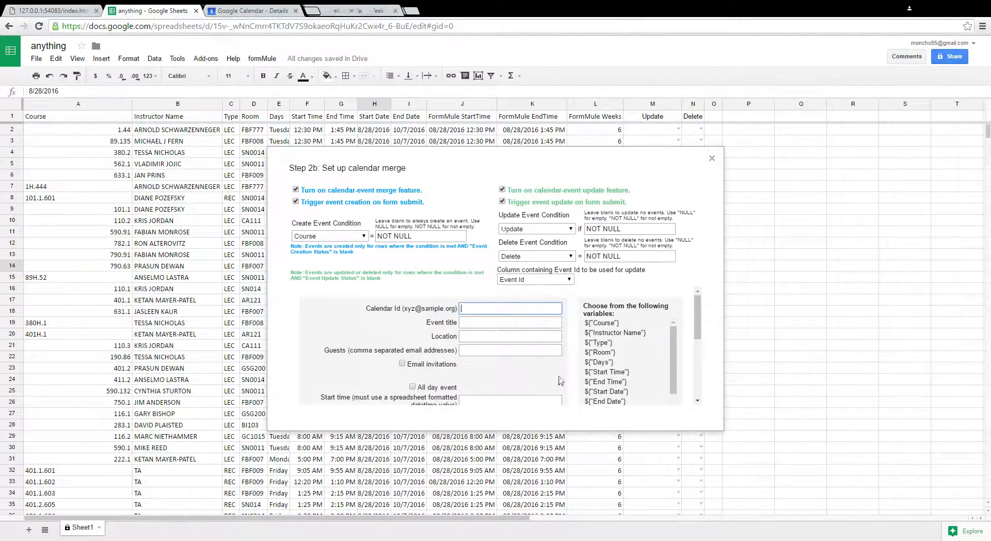
key("ctrl+v")
Step: Set the event title of the calendar merge to the variable ${"Course"}
left_click(491, 326)
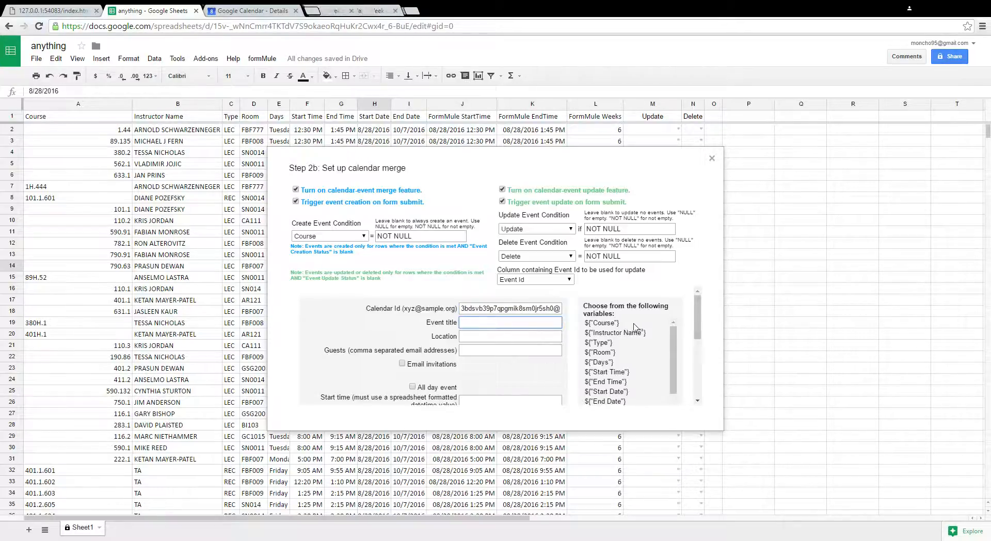
left_click(592, 325)
key("ctrl+c")
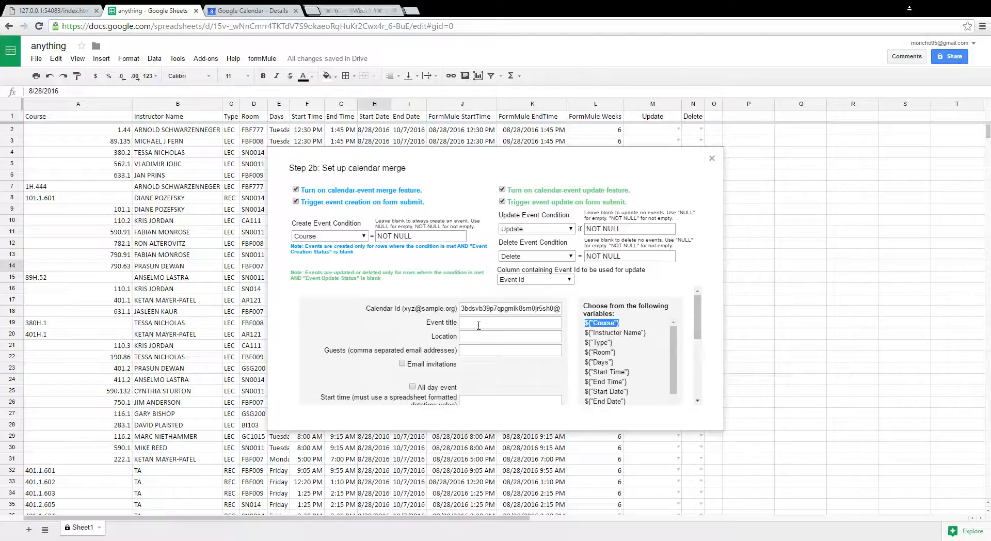
left_click(478, 326)
key("ctrl+v")
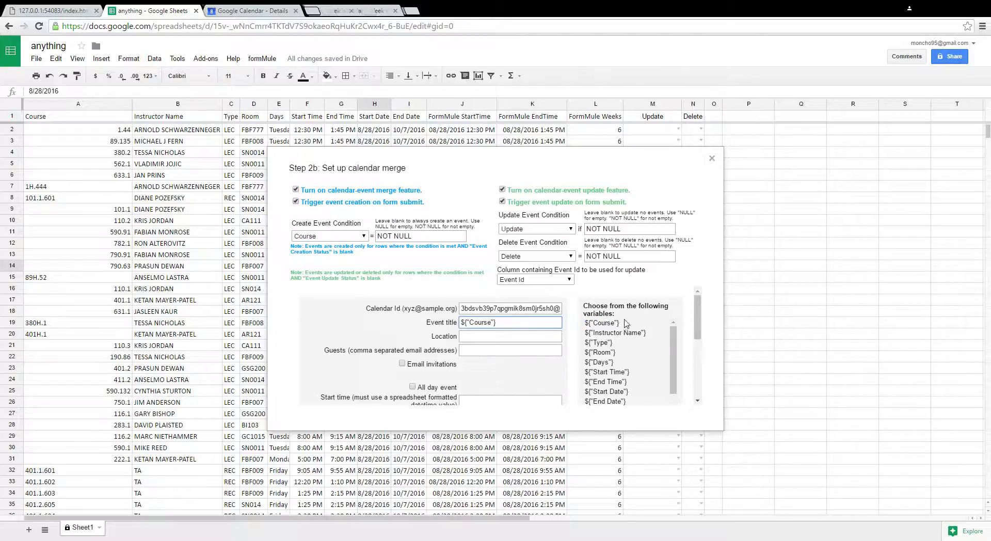
Step: Set the event location of the calendar merge to the variable ${"Room"}
left_click(623, 323)
scroll(617, 352, "down", 2)
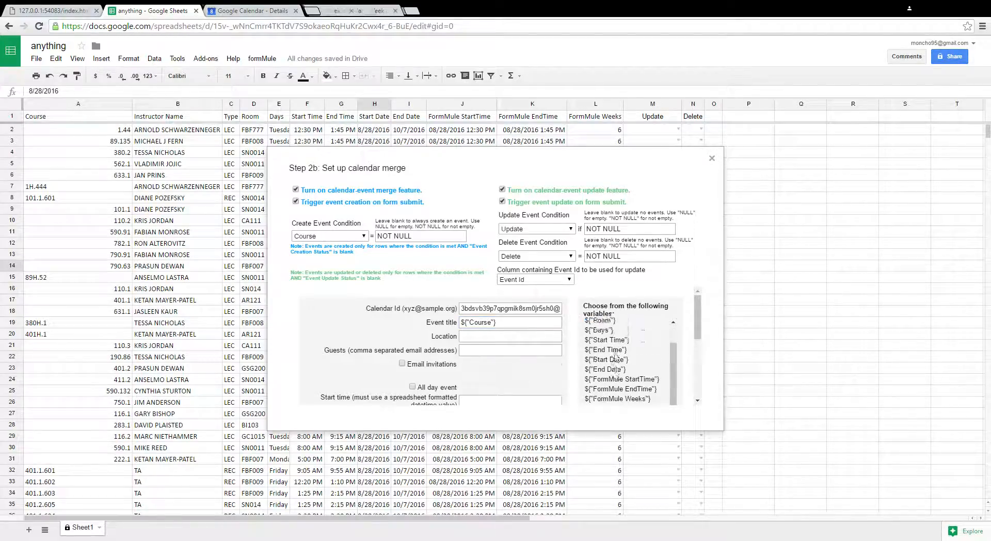
scroll(616, 358, "up", 2)
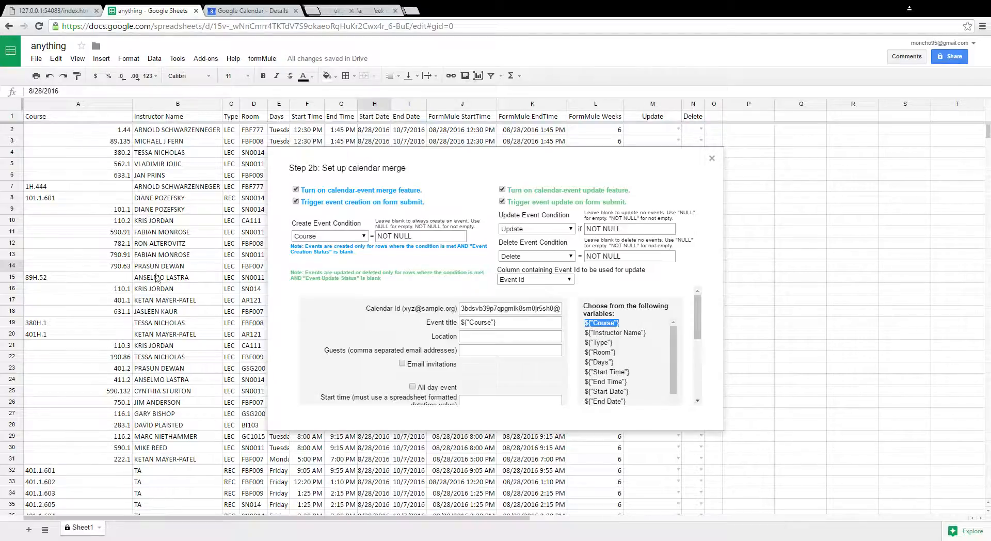
left_click_drag(616, 353, 592, 353)
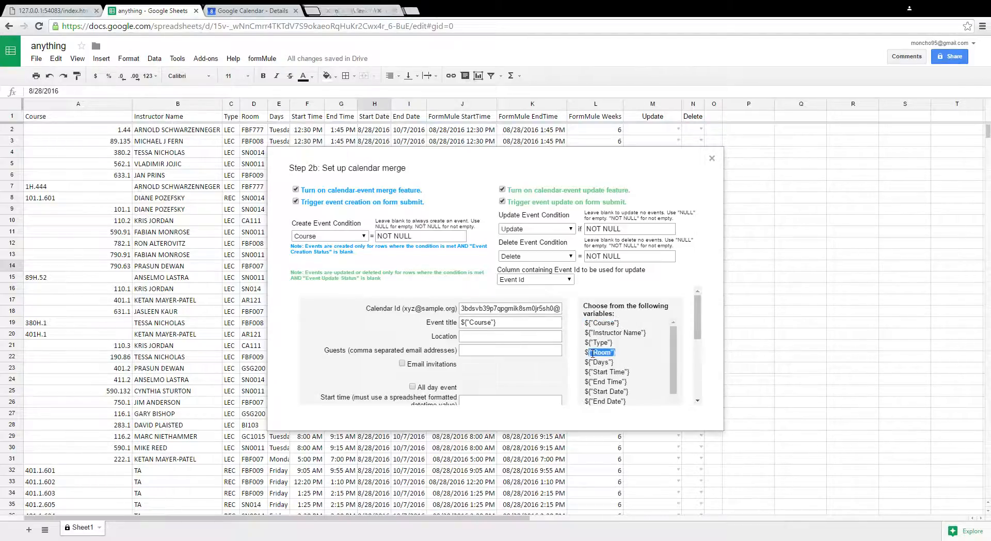
left_click(495, 336)
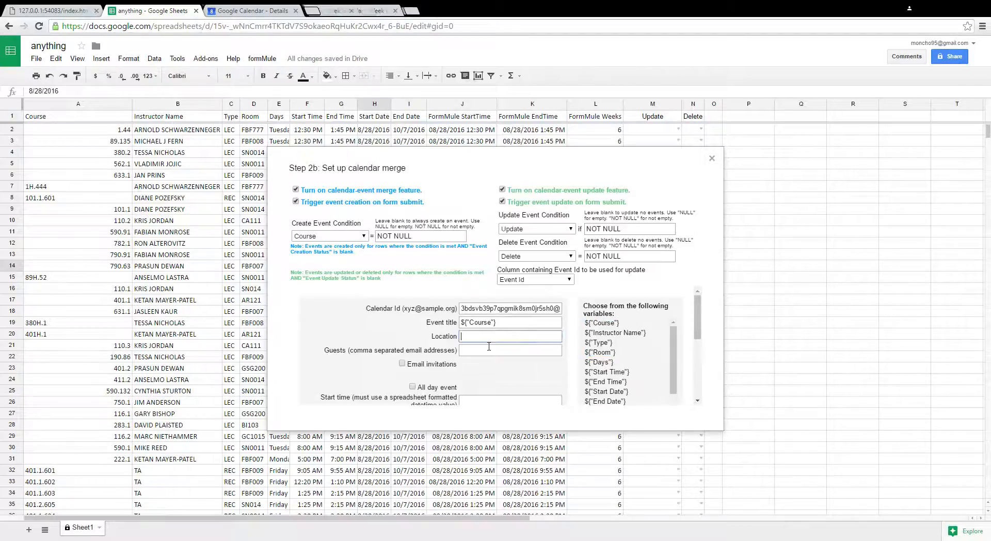
type("${\"Room\"}")
Step: Set the event start time to the variable ${"FormMule StartTime"}
scroll(486, 360, "down", 1)
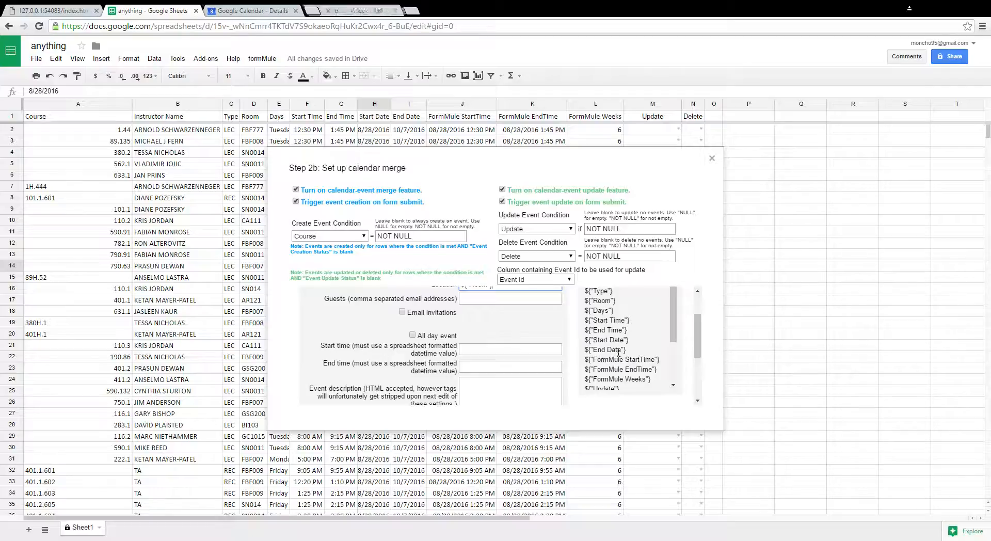
scroll(634, 353, "down", 1)
scroll(622, 342, "up", 1)
left_click_drag(591, 363, 662, 361)
key("ctrl+c")
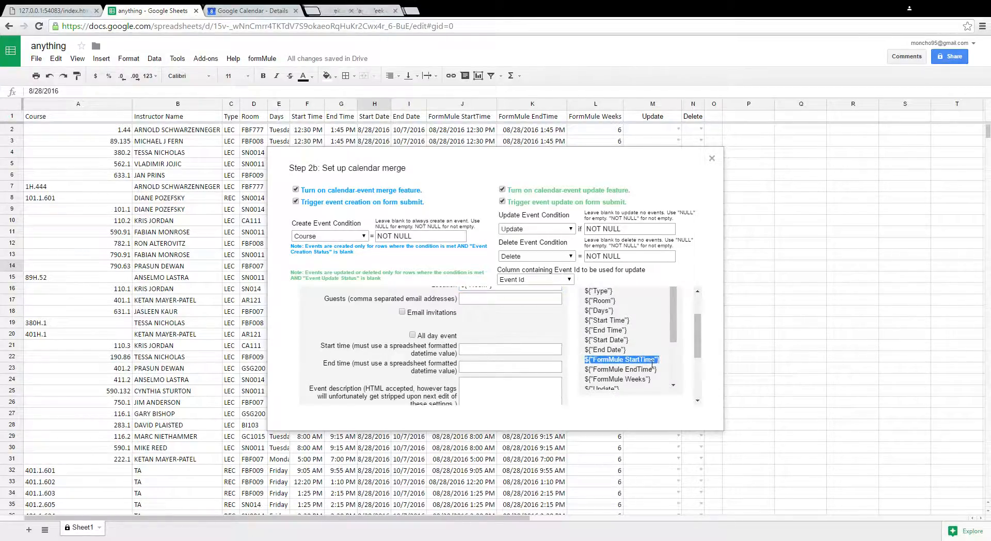
left_click(509, 351)
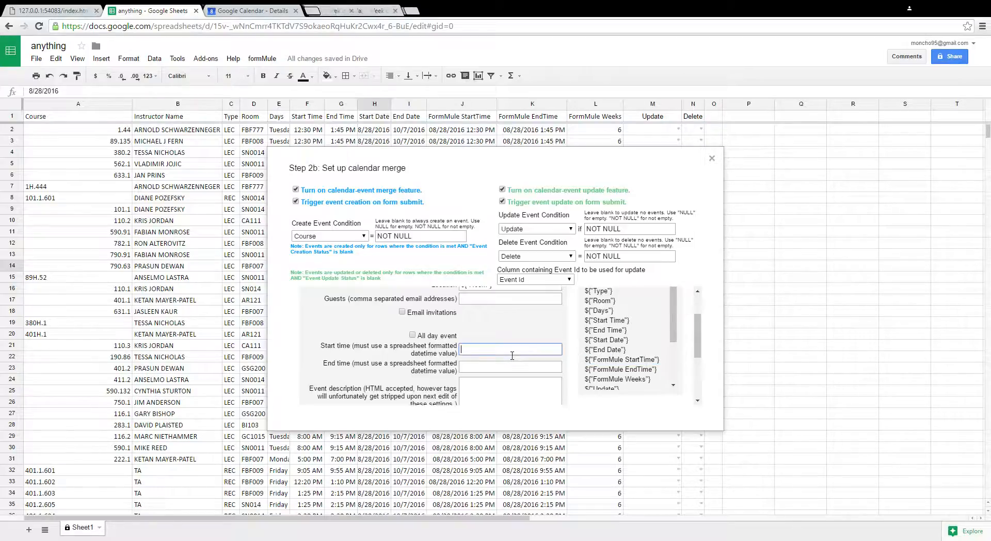
key("ctrl+v")
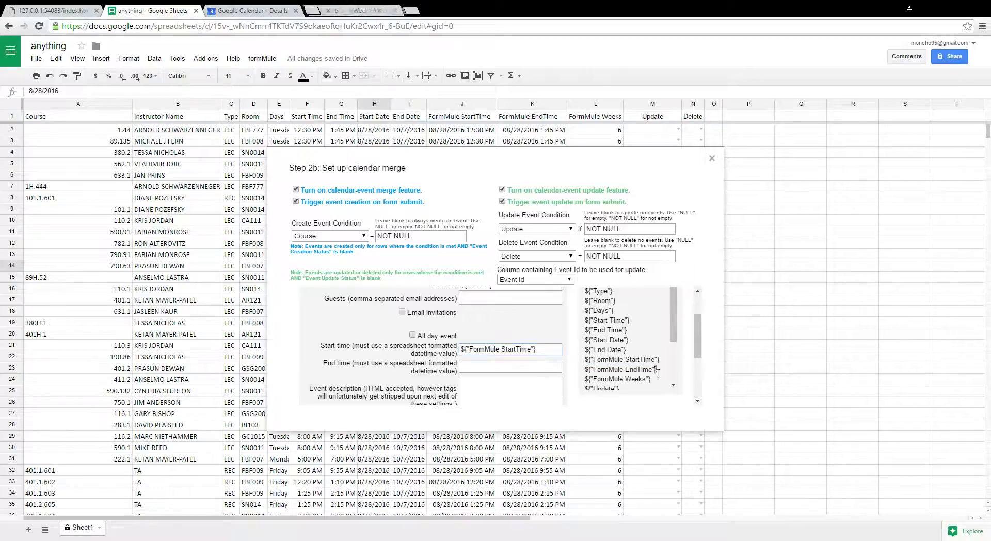
Step: Set the event end time to the variable ${"FormMule EndTime"}
left_click_drag(658, 370, 590, 374)
key("ctrl+c")
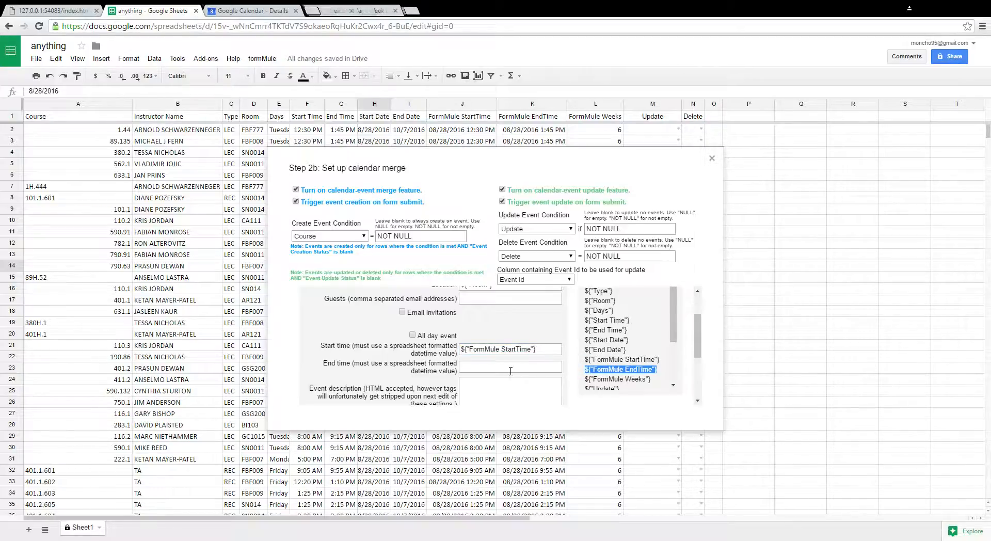
left_click(510, 371)
key("ctrl+v")
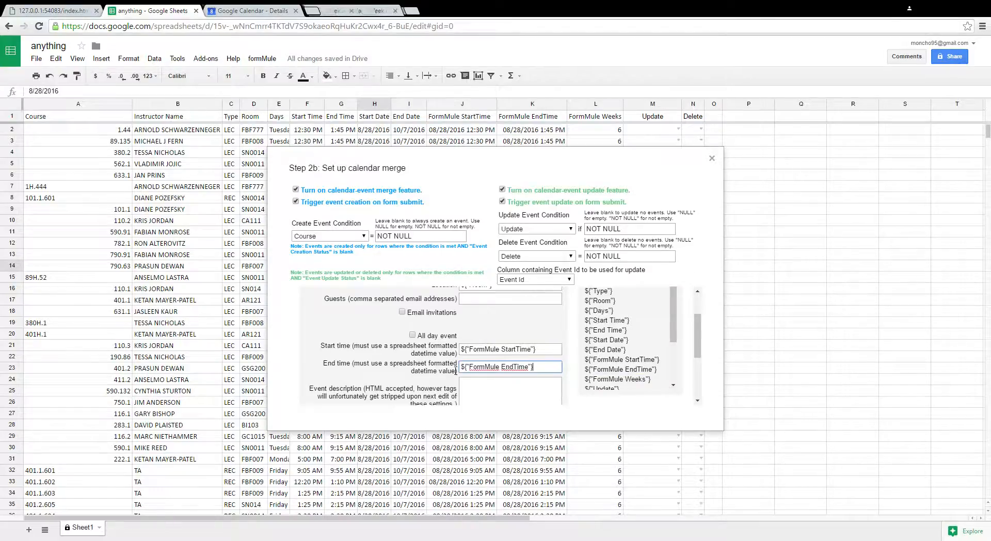
Step: Set the number of weeks the event repeats to the variable ${"FormMule Weeks"}
scroll(449, 366, "down", 1)
scroll(442, 355, "down", 1)
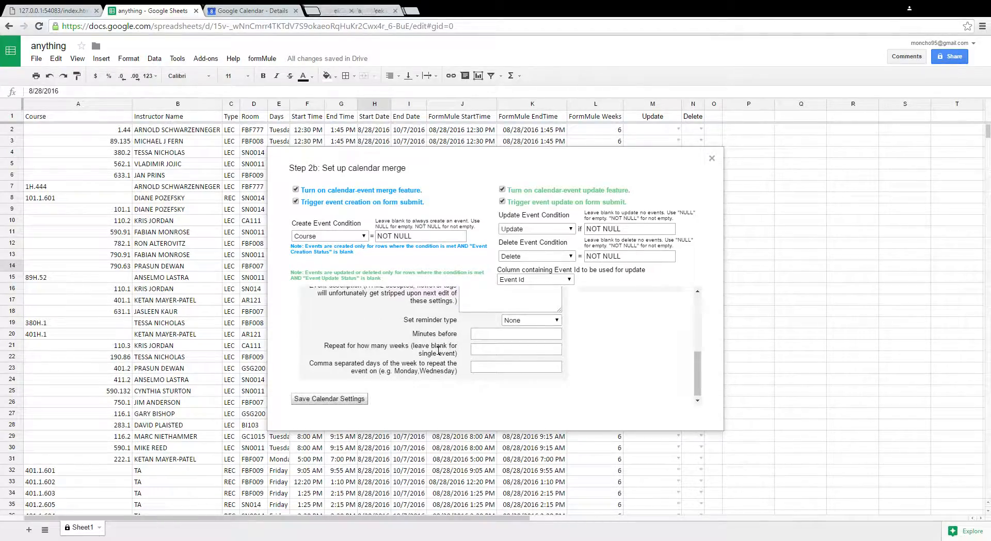
scroll(583, 366, "up", 3)
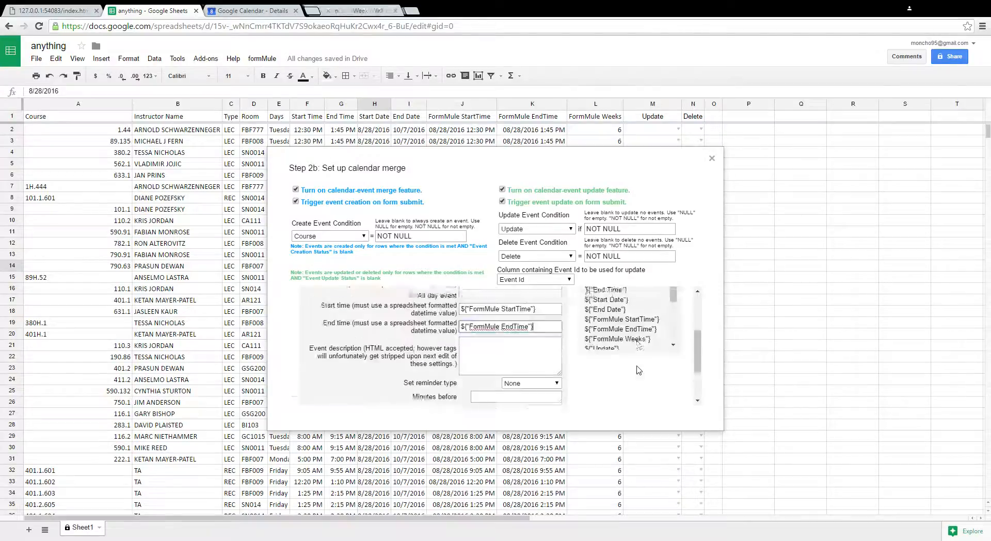
left_click_drag(654, 382, 593, 380)
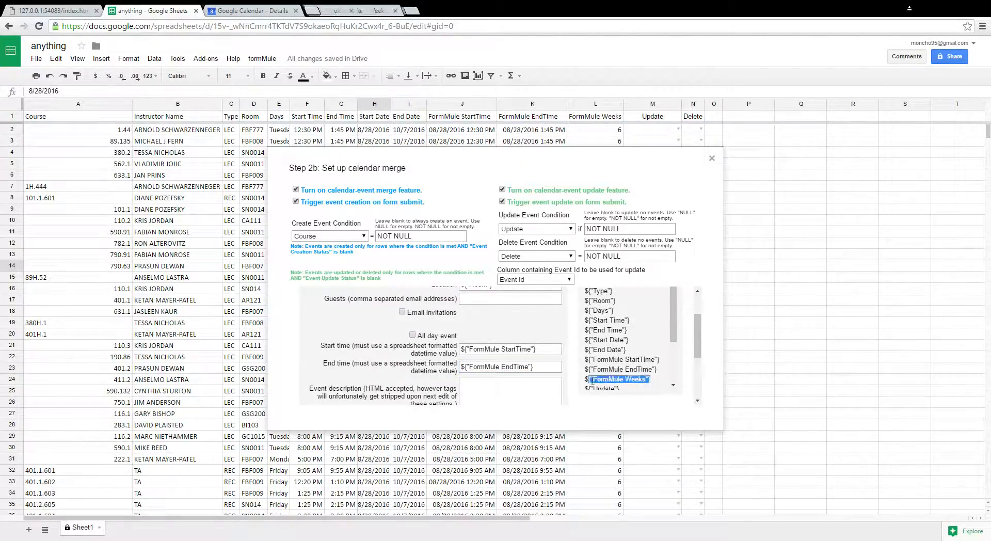
scroll(590, 380, "down", 2)
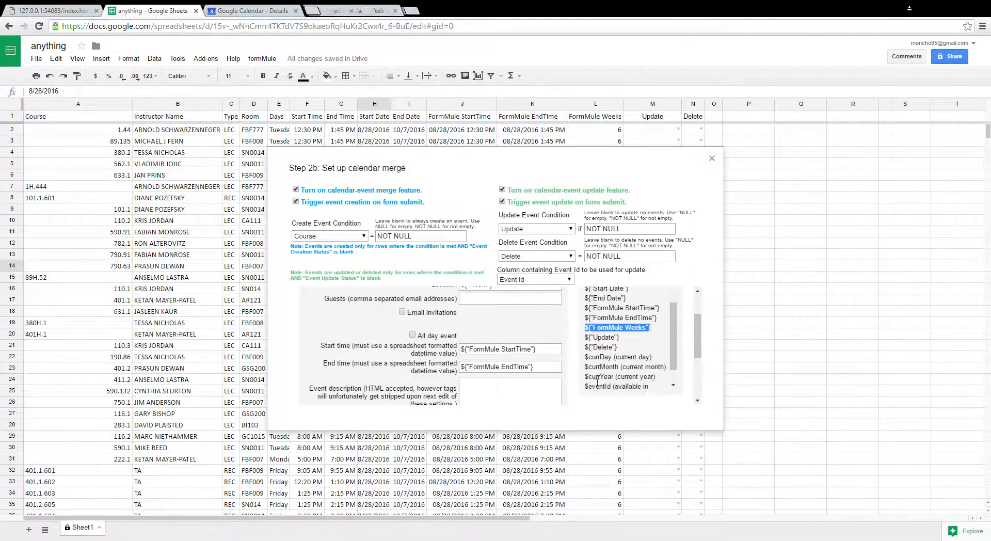
scroll(579, 377, "down", 5)
left_click(484, 351)
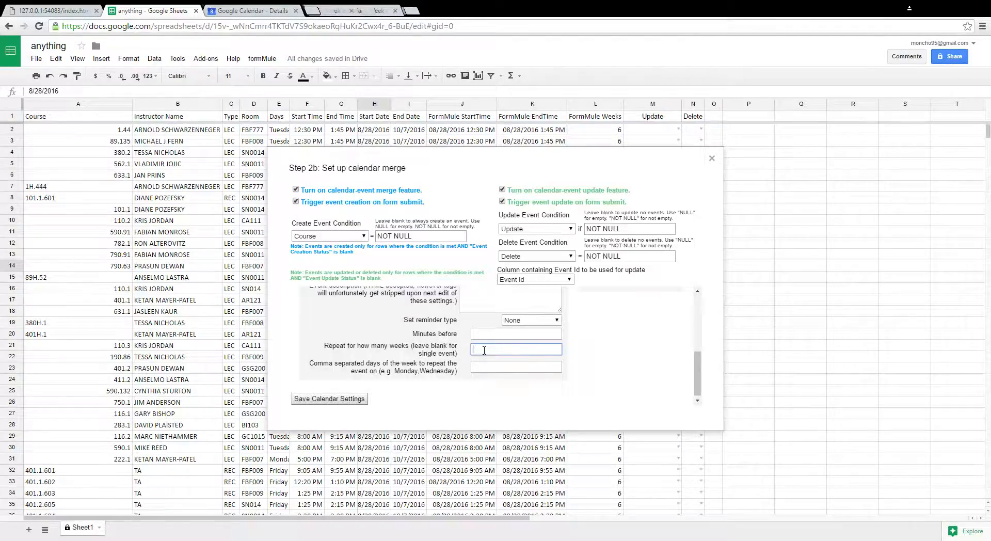
type("${\"FormMule Weeks\"}")
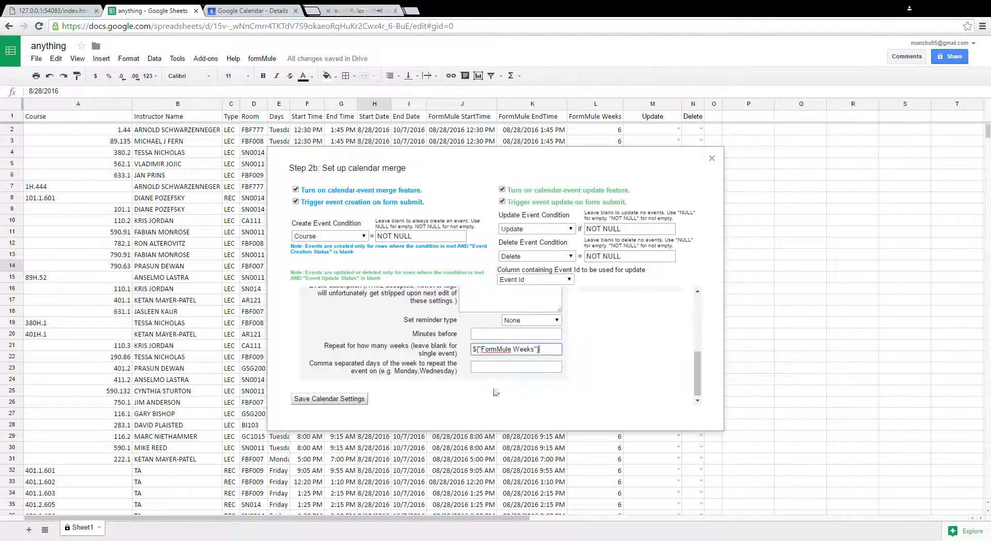
Step: Set the days of the week on which the event repeats to the variable ${"Days"}
scroll(433, 380, "up", 5)
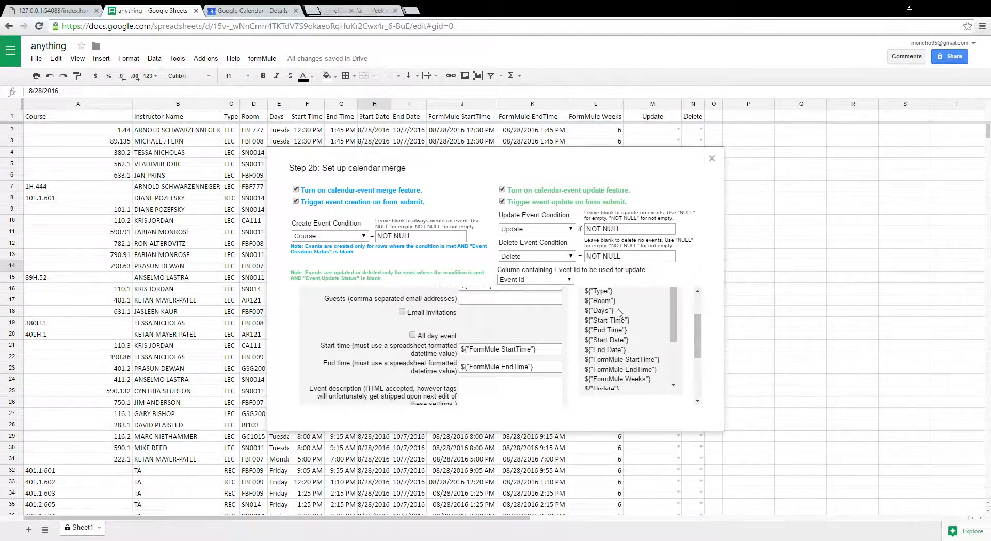
left_click_drag(613, 311, 591, 316)
key("ctrl+c")
left_click(622, 320)
scroll(601, 317, "down", 3)
scroll(551, 346, "down", 5)
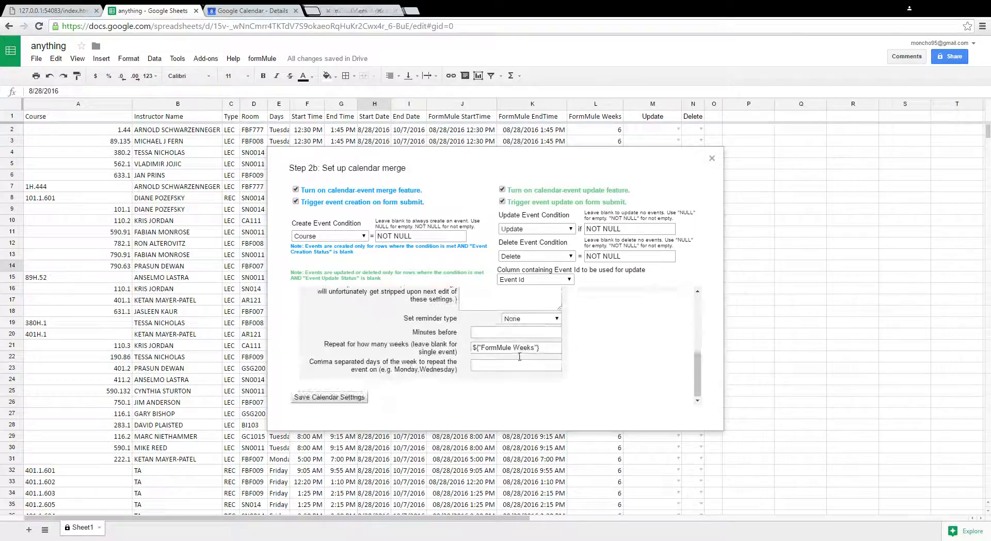
left_click(487, 369)
key("ctrl+v")
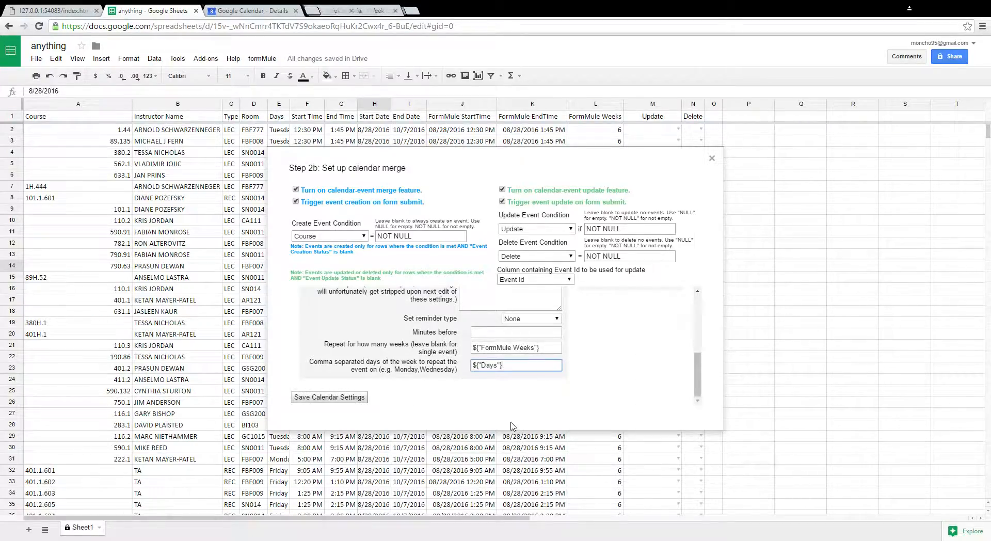
Step: Save the calendar merge settings and open formMule's preview for performing a manual merge
left_click(354, 398)
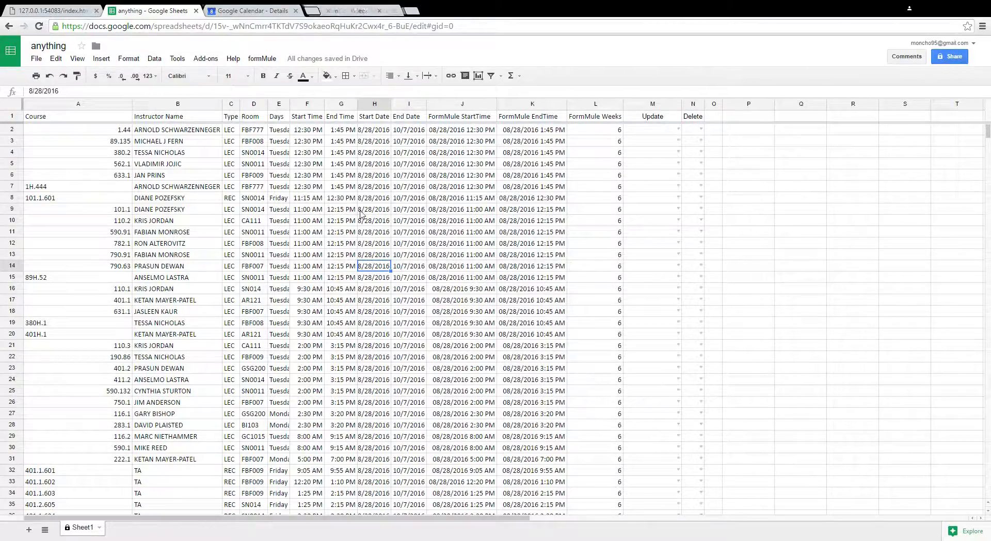
left_click(254, 62)
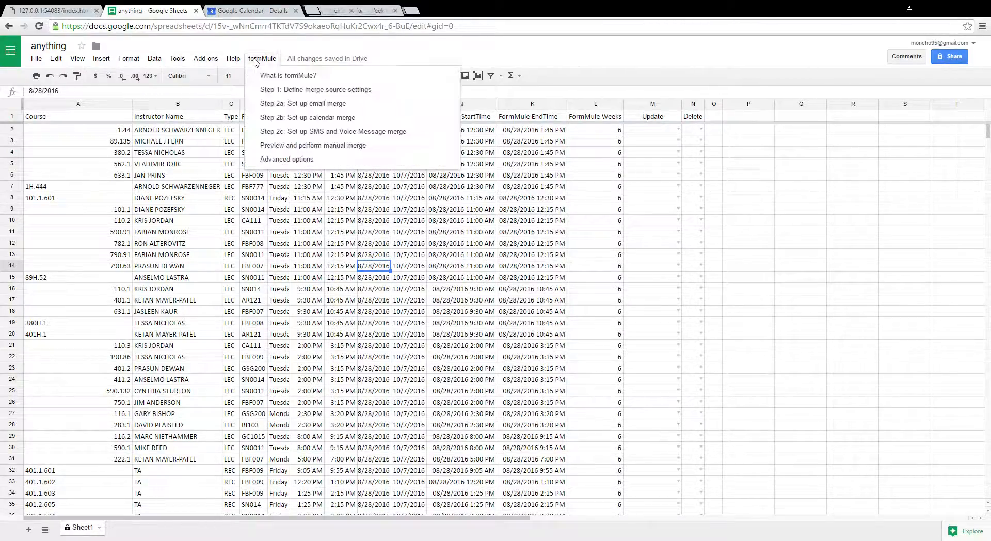
left_click(295, 148)
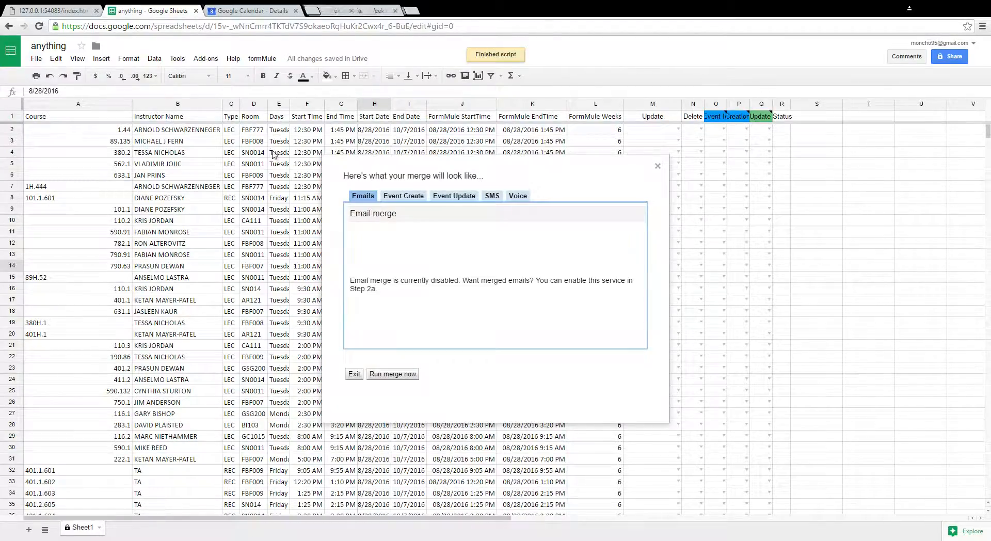
Step: Preview the calendar events set for creation and run the formMule merge on the course schedule
left_click(402, 198)
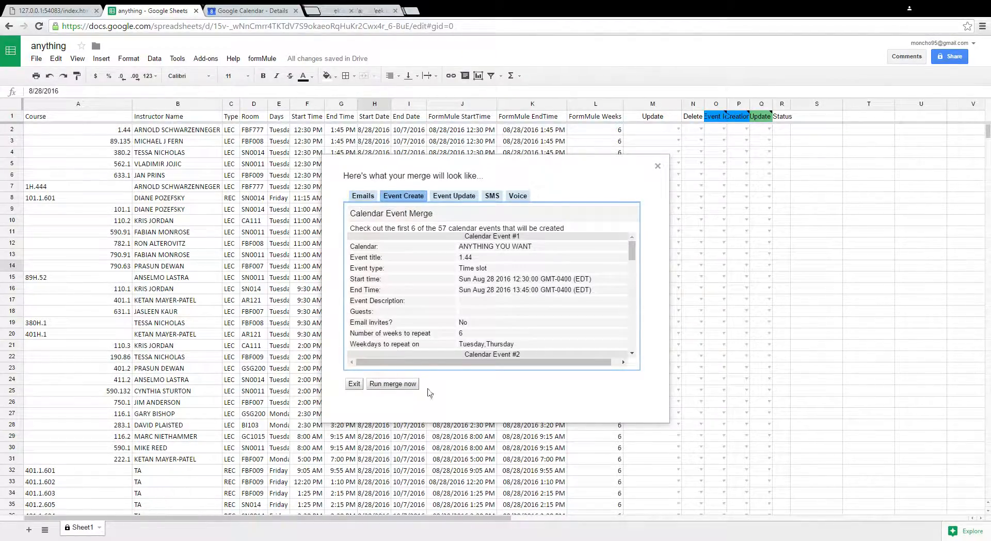
left_click(404, 385)
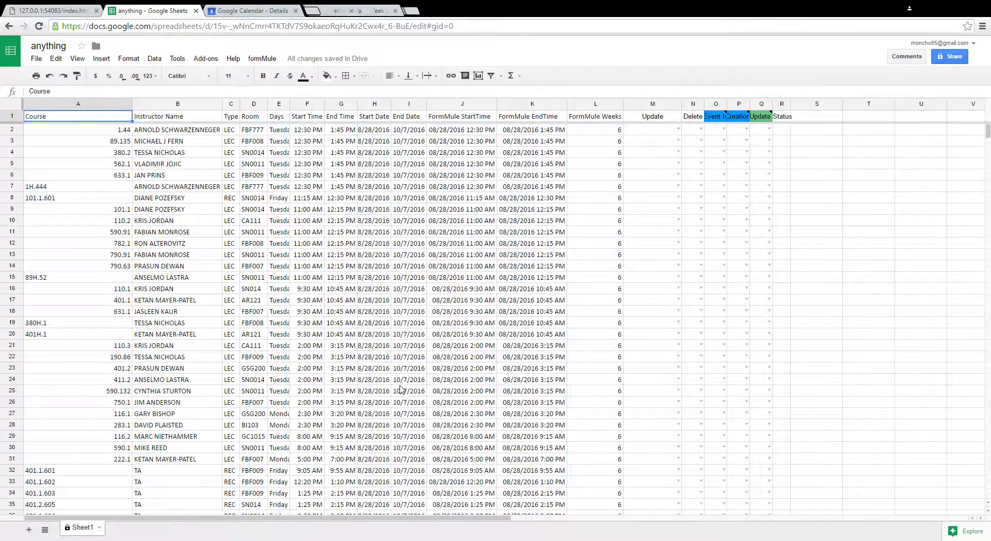
scroll(389, 356, "down", 6)
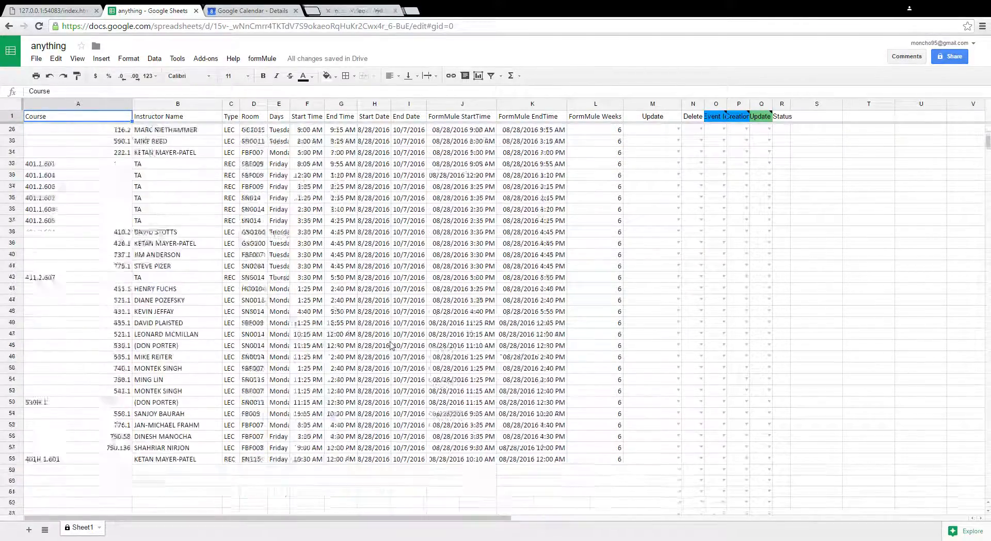
scroll(393, 347, "up", 6)
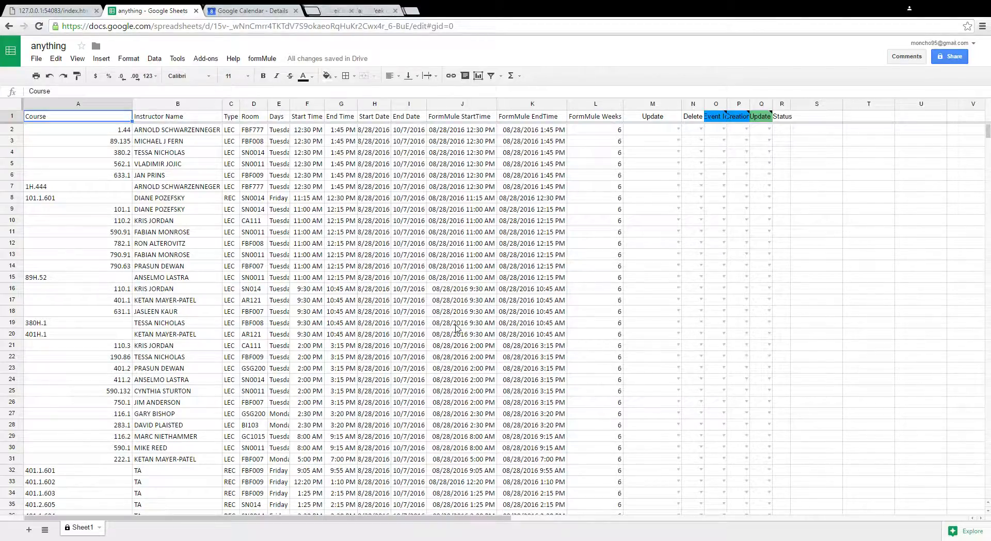
Step: Widen the Event Id and Event Creation Status columns to fit their contents
left_click_drag(728, 104, 809, 103)
left_click(914, 281)
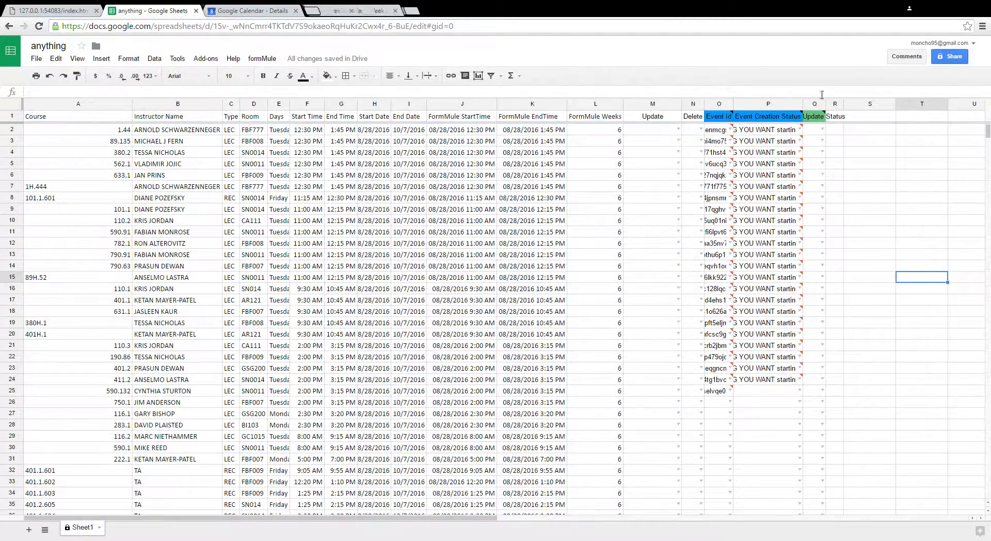
mouse_move(772, 200)
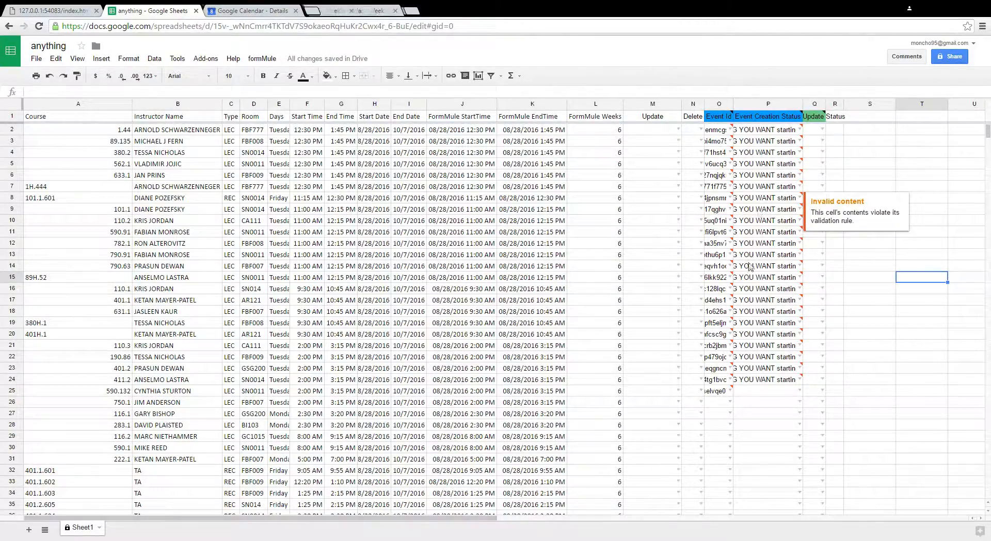
double_click(733, 105)
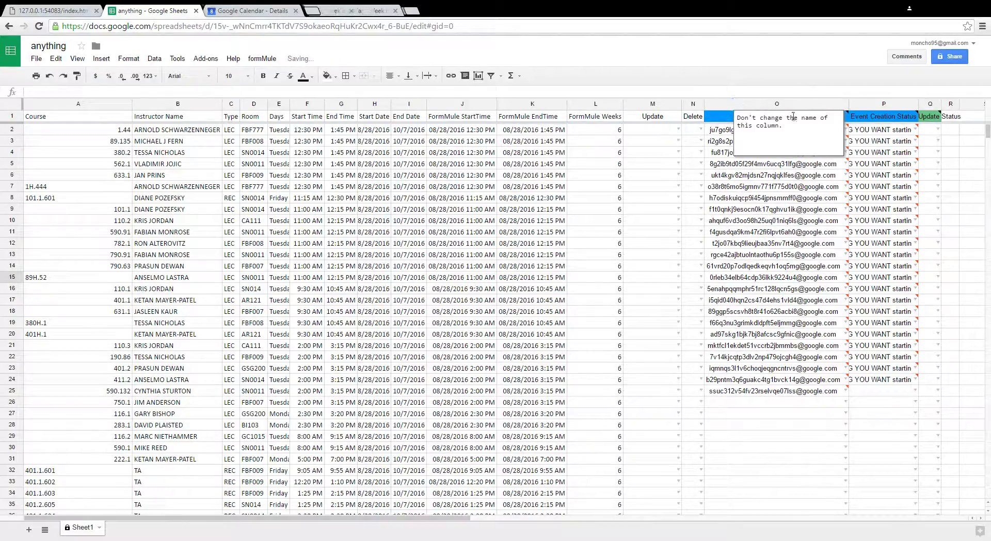
double_click(919, 104)
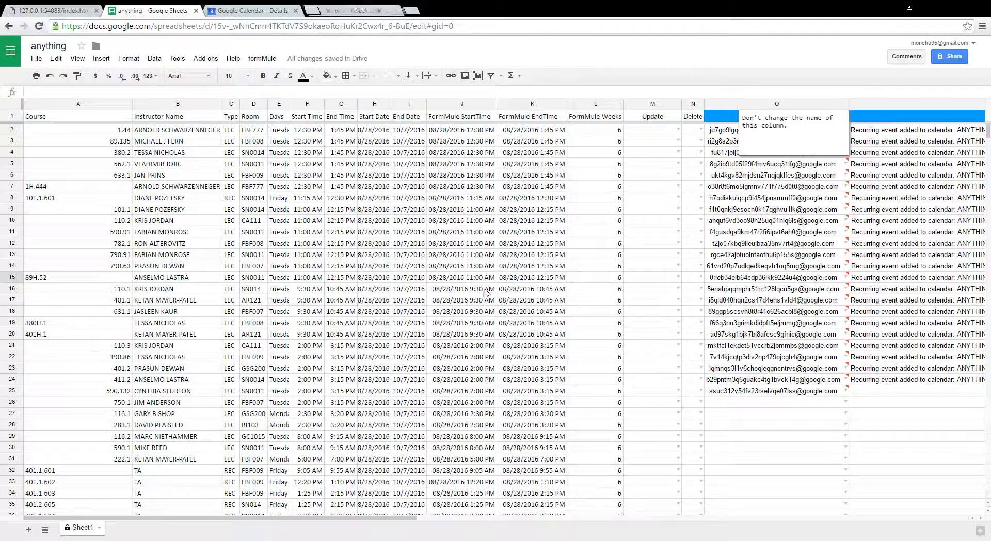
left_click_drag(380, 518, 449, 520)
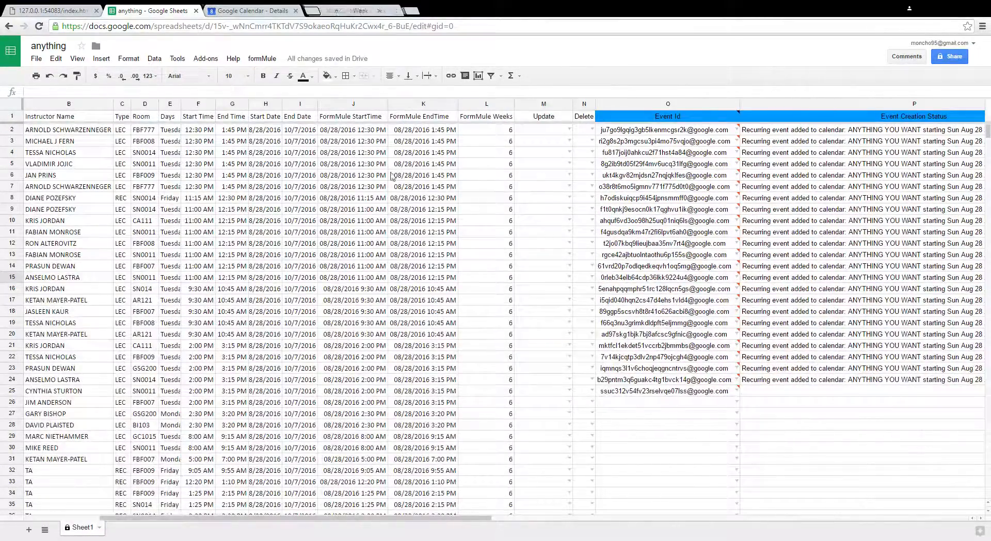
Step: Run the manual merge again for the courses without a calendar event and check the Event Creation Status column
left_click(263, 59)
left_click(319, 146)
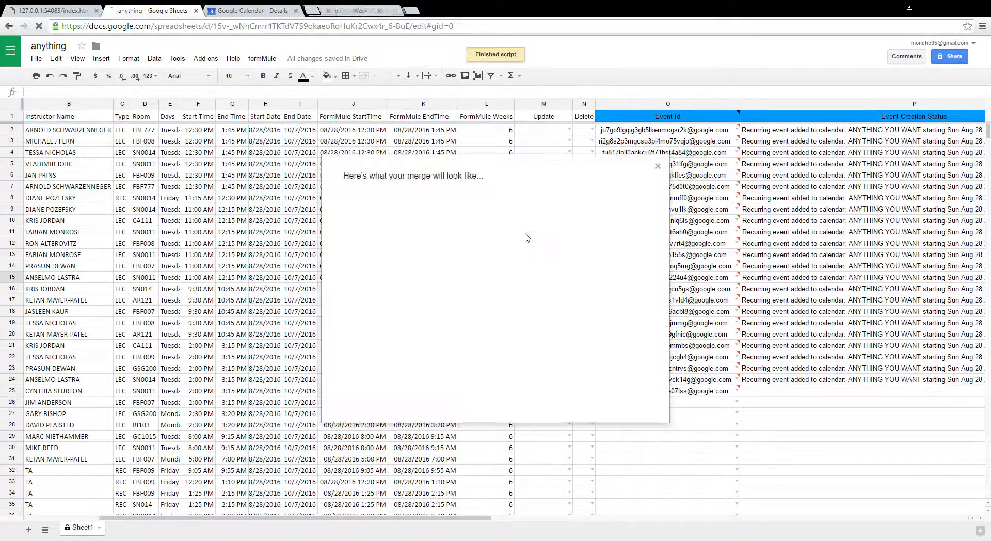
left_click(402, 196)
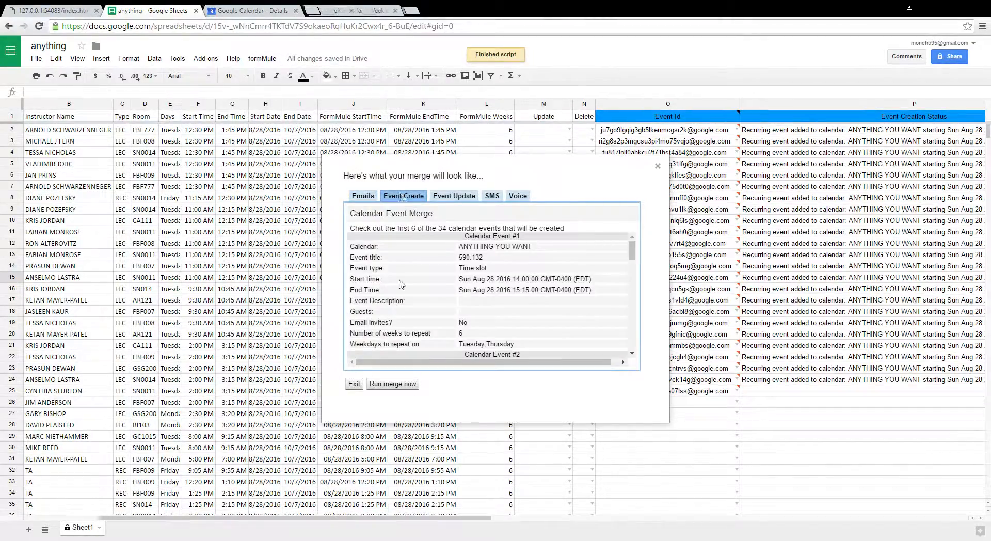
left_click(392, 384)
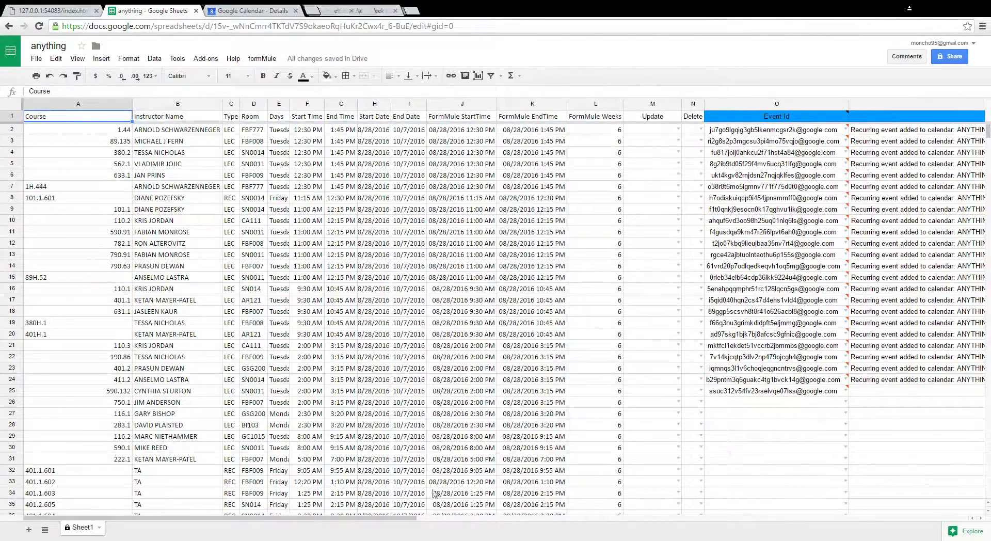
left_click_drag(414, 519, 576, 524)
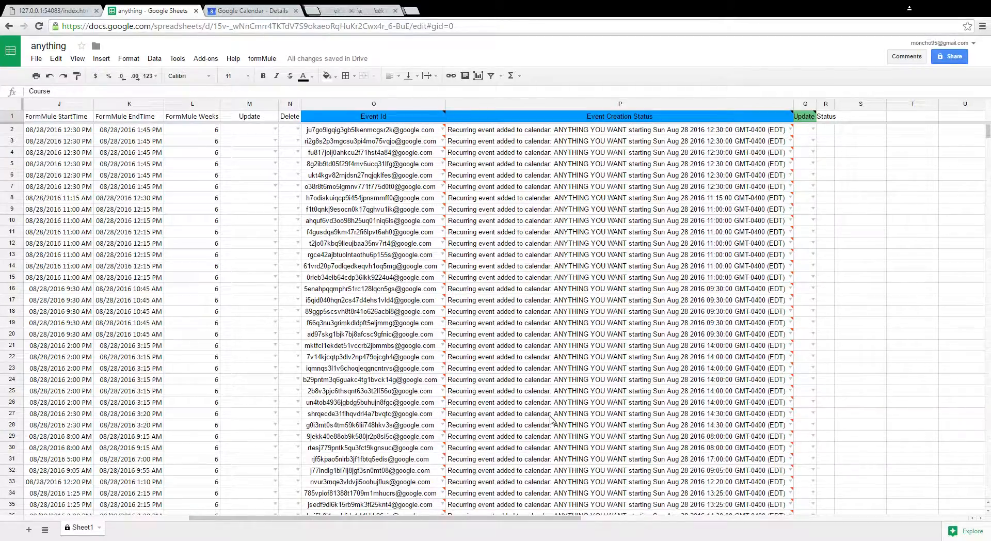
scroll(550, 420, "down", 6)
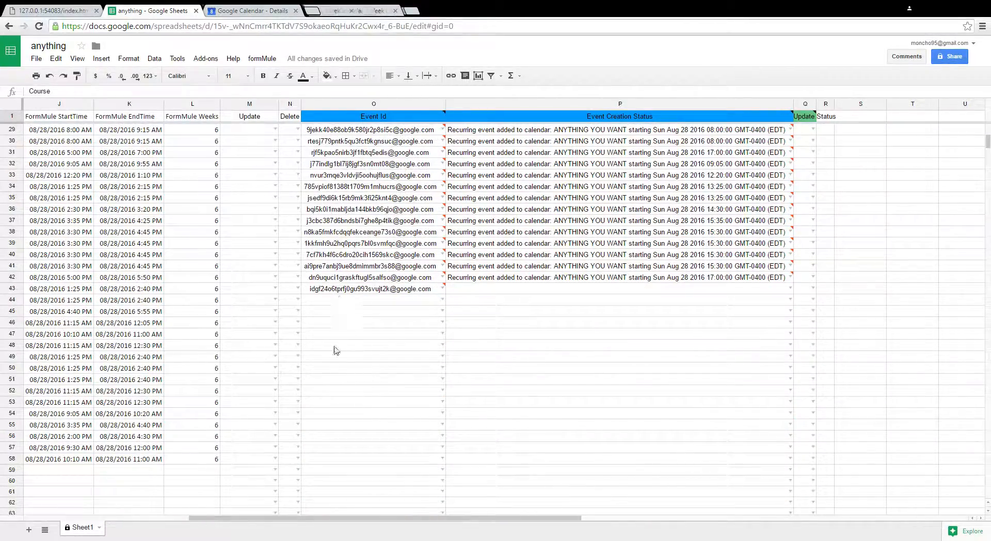
left_click(259, 59)
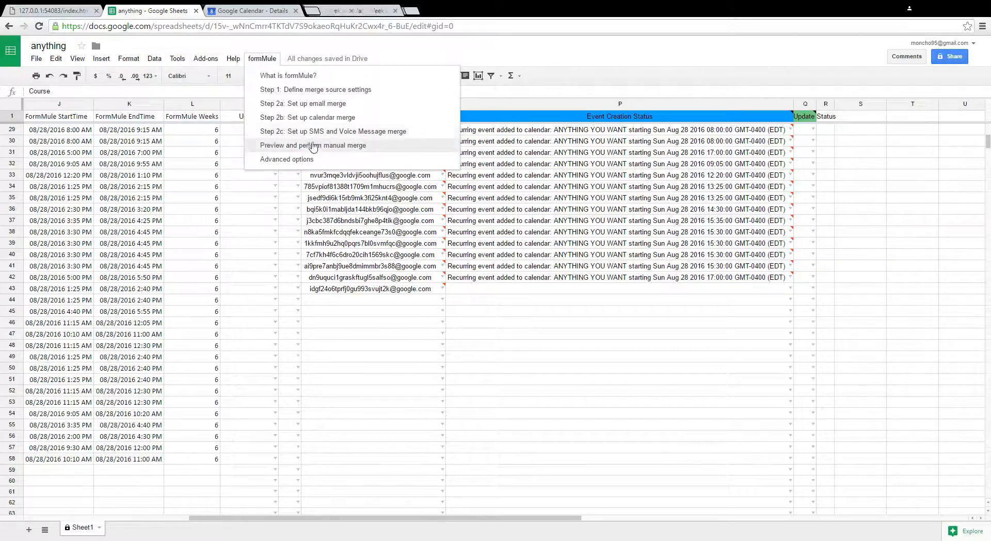
left_click(319, 118)
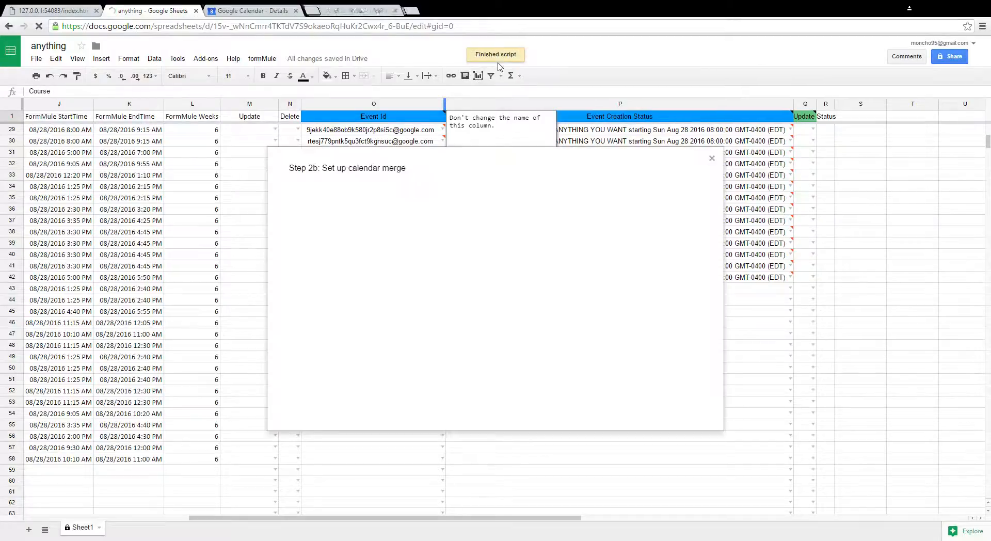
left_click(713, 160)
Step: Preview the remaining calendar events and run the manual merge a third time
left_click(258, 59)
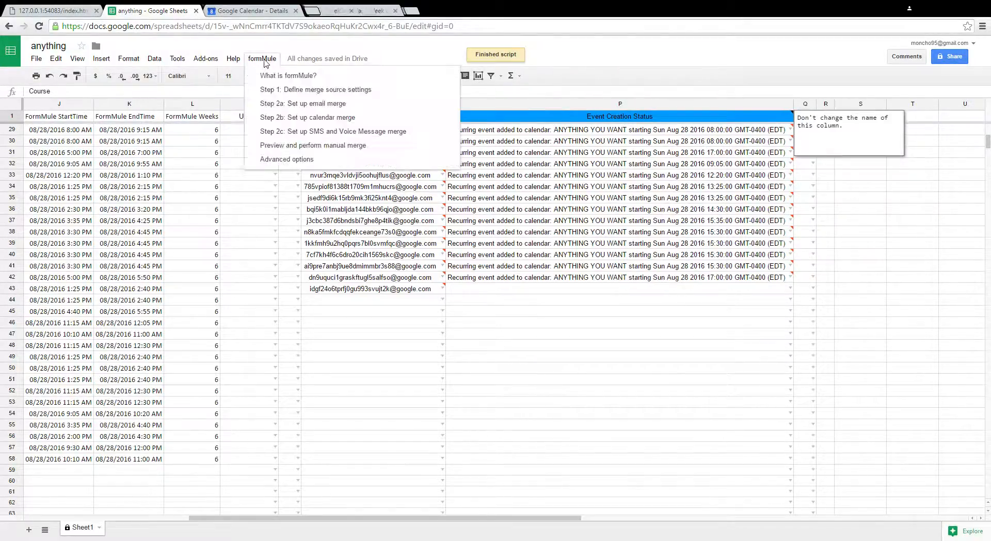
left_click(311, 147)
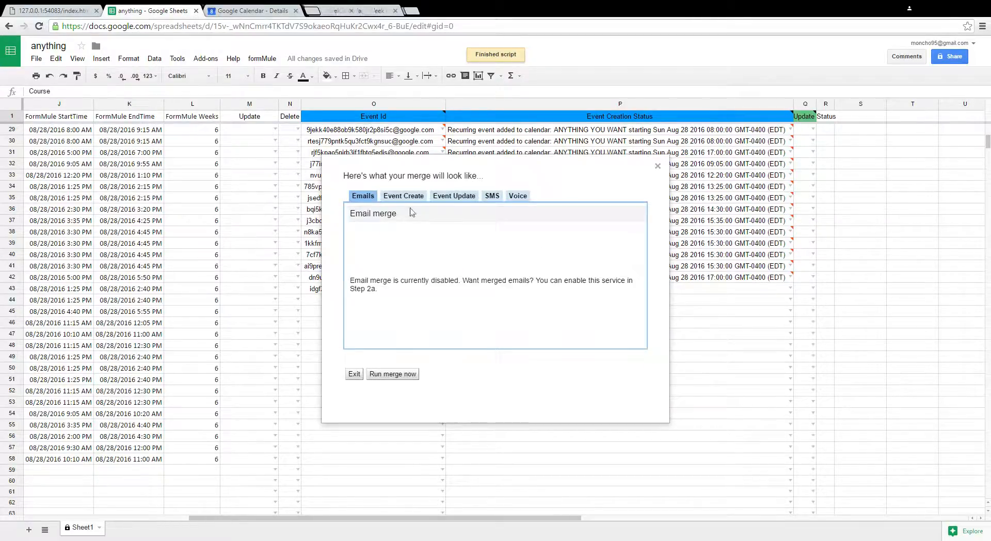
left_click(404, 197)
left_click(405, 388)
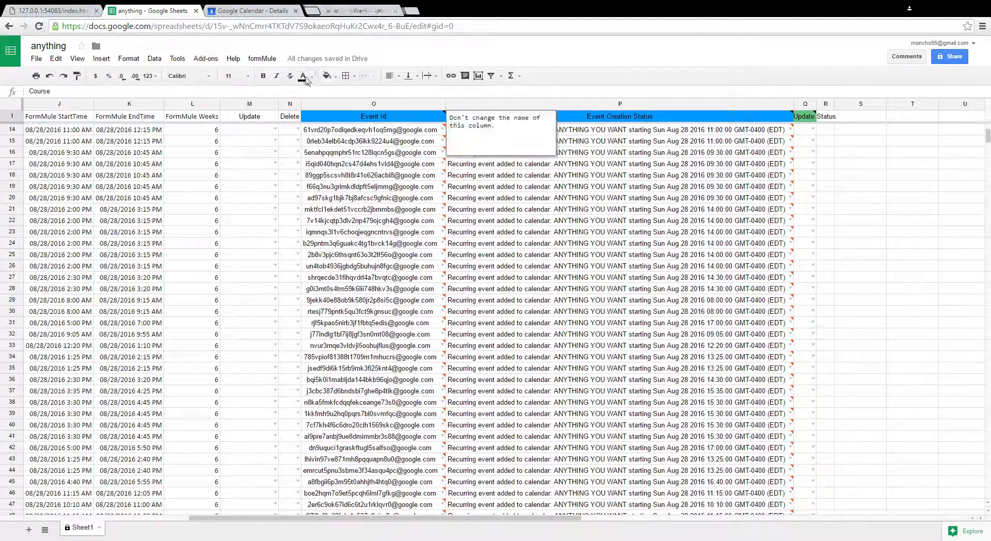
Step: Switch to Google Calendar, turn on the ANYTHING YOU WANT calendar and show September 2016 in month view
left_click(243, 8)
left_click(87, 484)
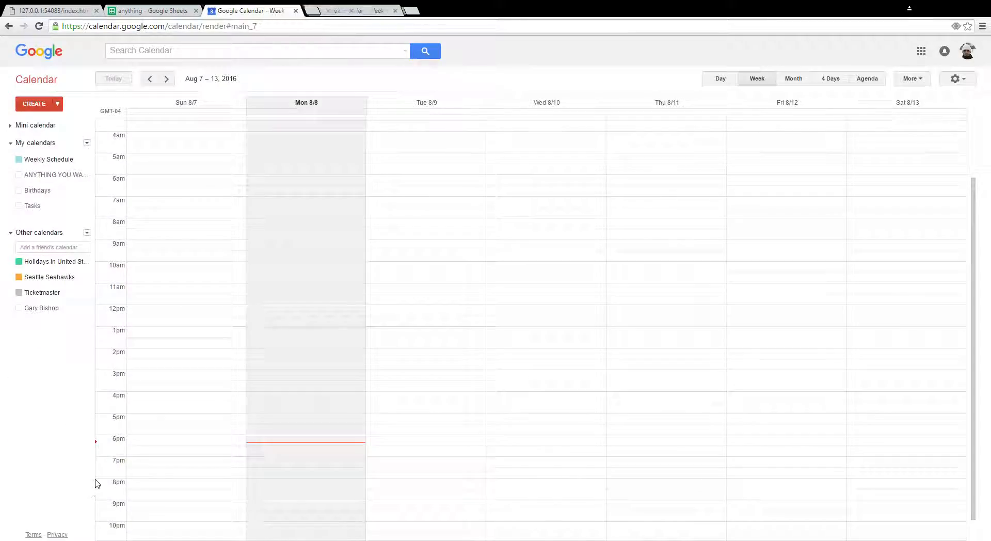
left_click(27, 178)
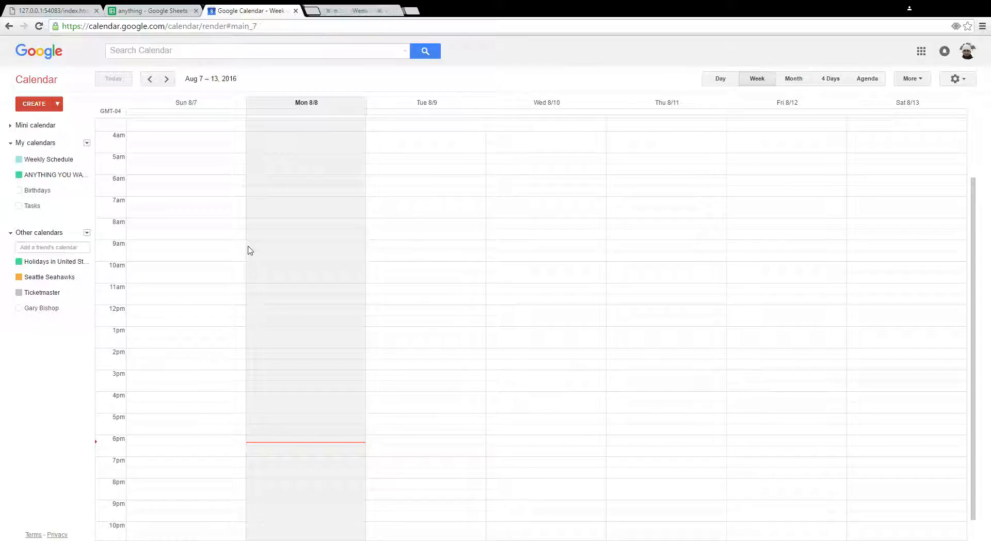
scroll(334, 323, "up", 3)
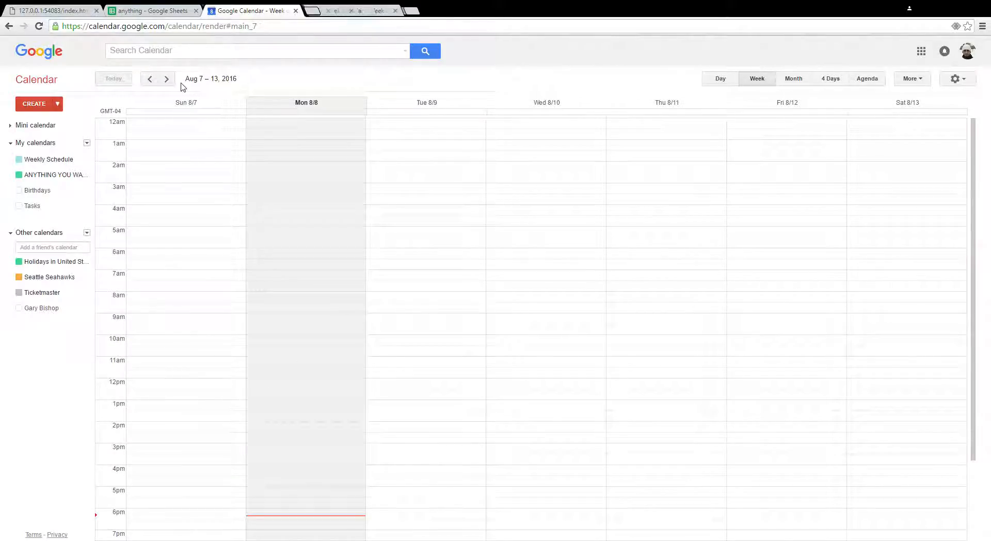
left_click(794, 81)
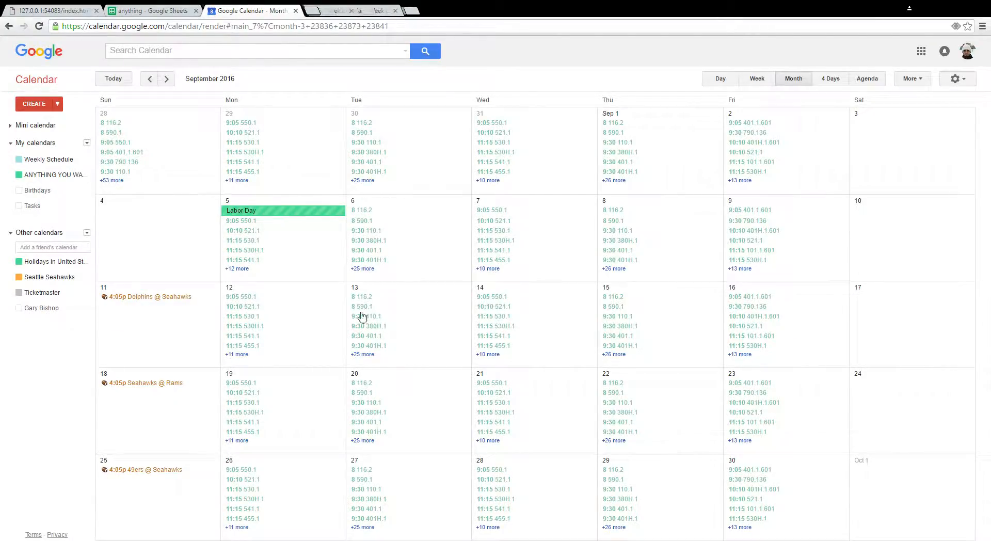
Step: Examine the 550.1 event details on September 5 and September 7, and browse the merged events across August and September 2016
left_click(245, 225)
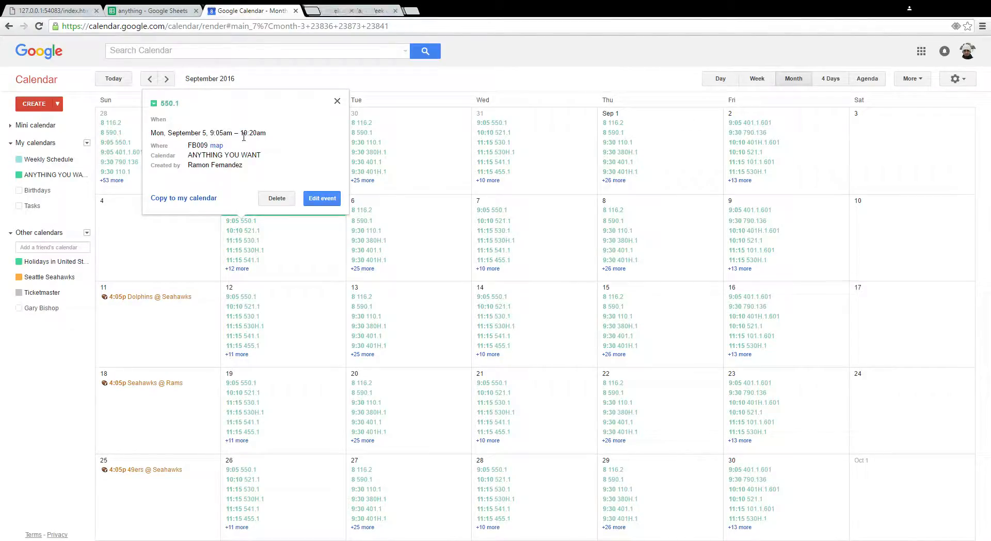
left_click(337, 101)
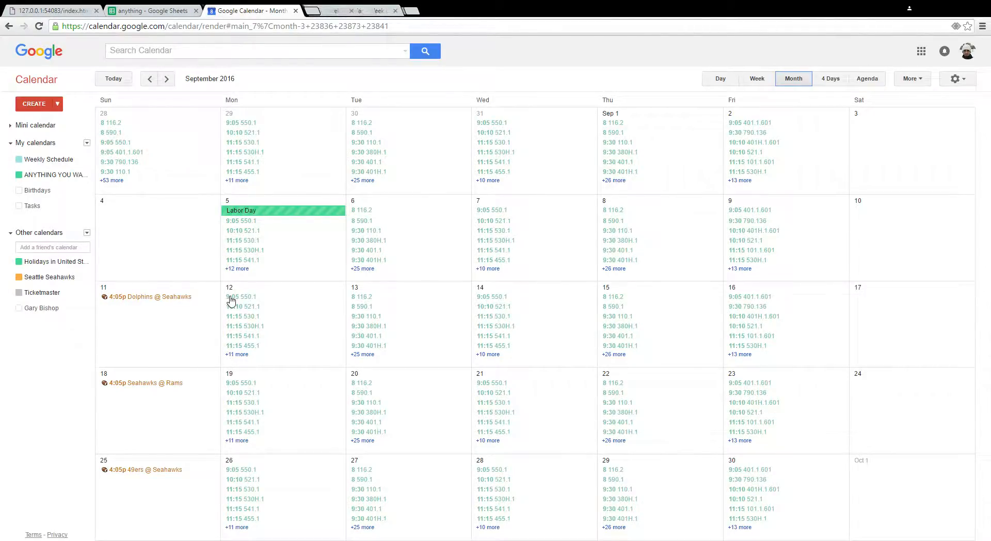
left_click(487, 211)
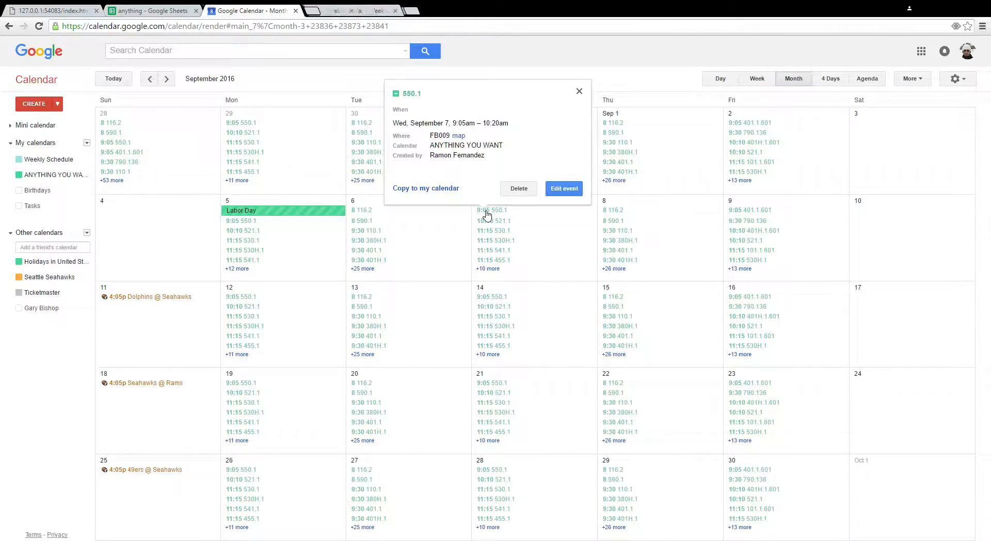
left_click(581, 92)
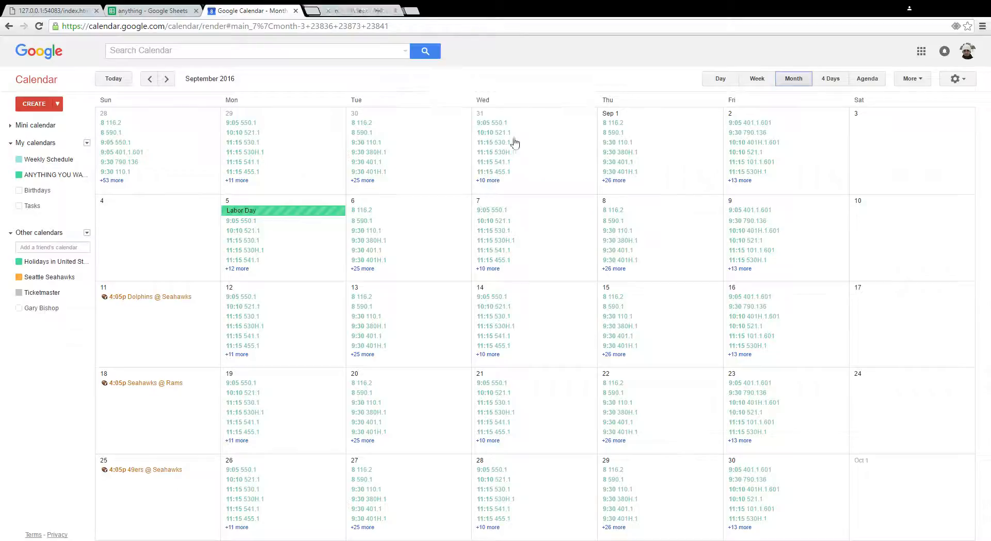
scroll(534, 342, "down", 1)
scroll(536, 346, "up", 1)
scroll(277, 280, "up", 1)
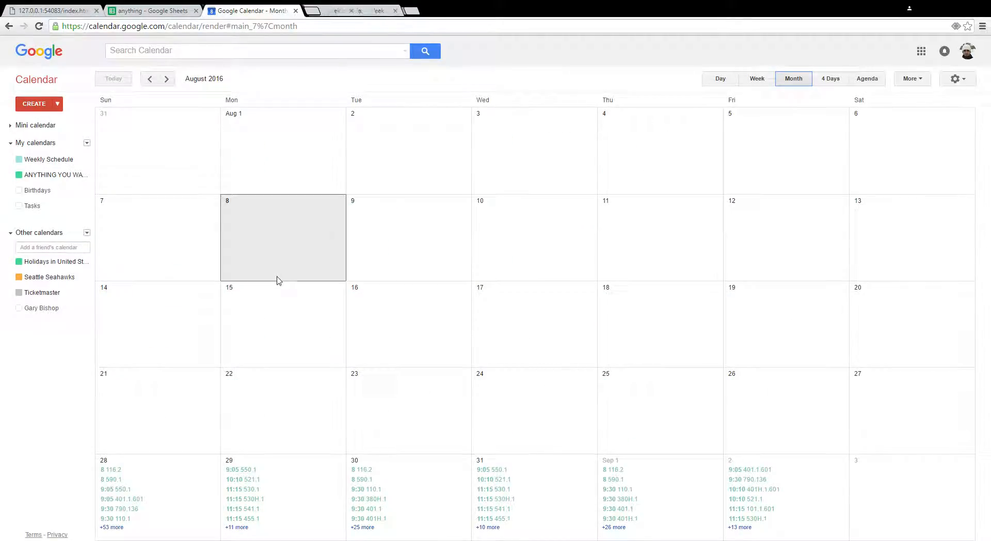
scroll(277, 280, "down", 1)
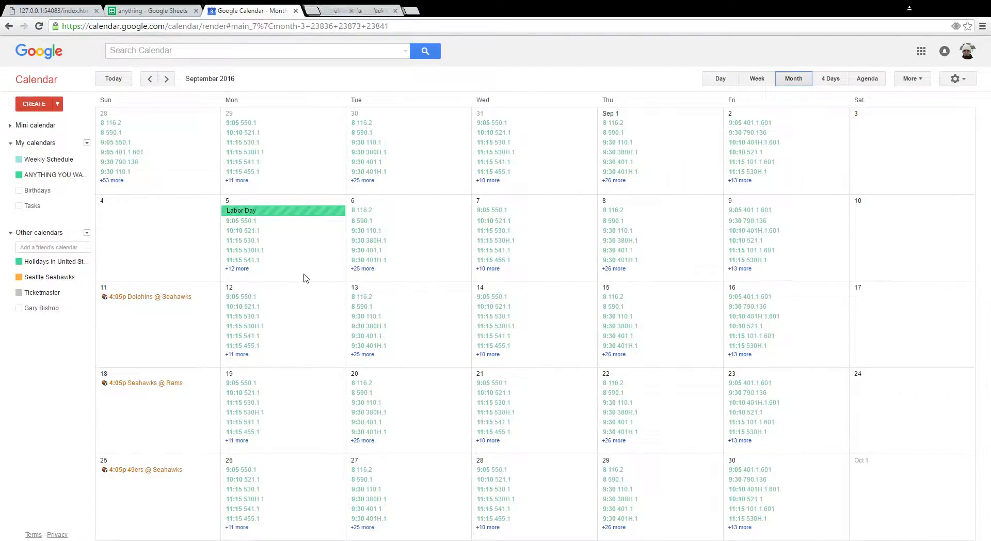
scroll(305, 282, "up", 1)
scroll(300, 293, "down", 1)
Step: Return to the spreadsheet named anything and review the Course column down to the last course row
left_click(151, 11)
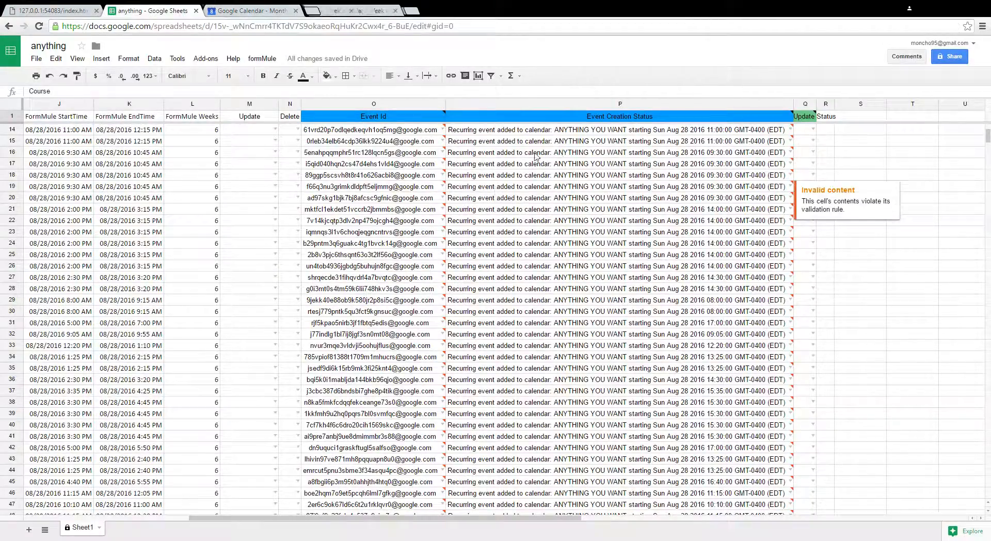
left_click_drag(398, 519, 257, 502)
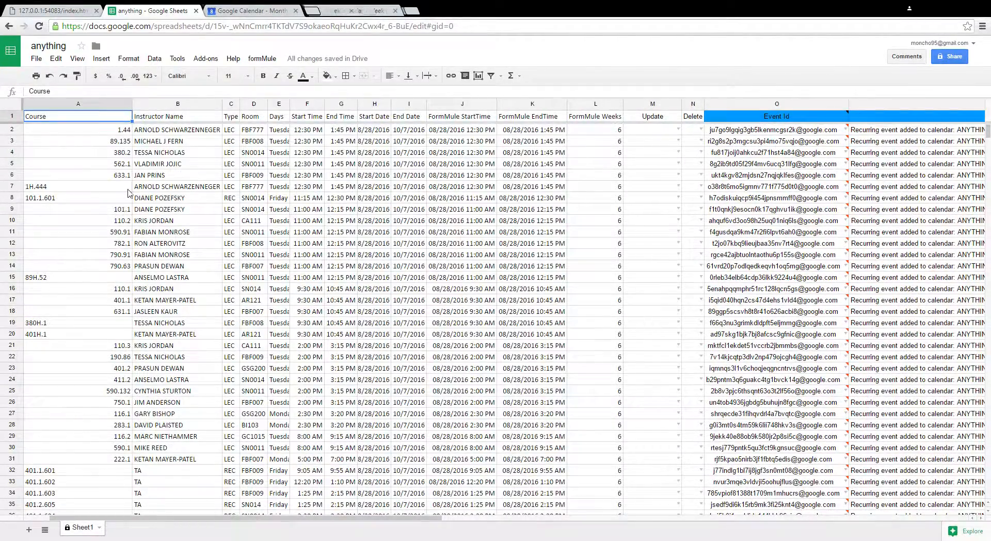
scroll(129, 193, "down", 1)
scroll(124, 385, "down", 5)
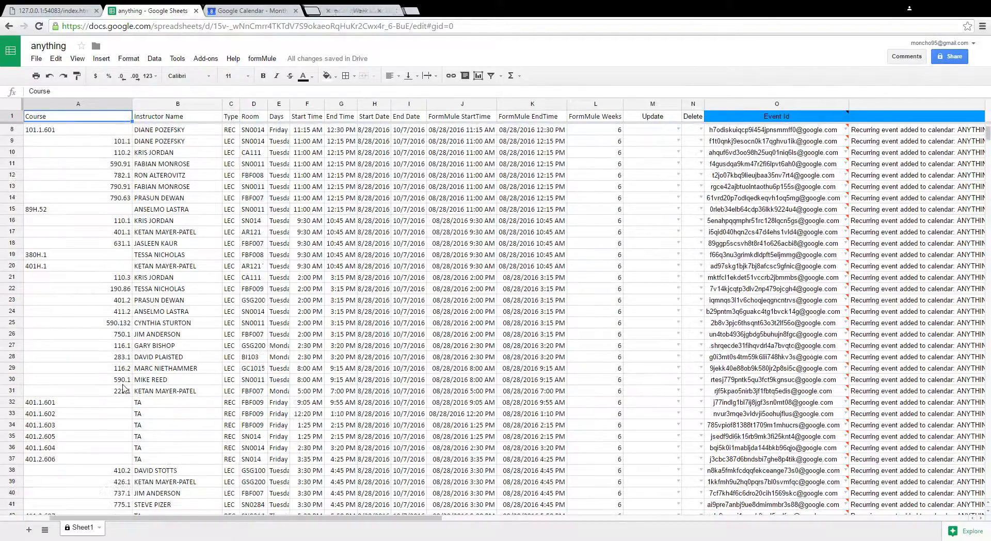
scroll(124, 387, "down", 2)
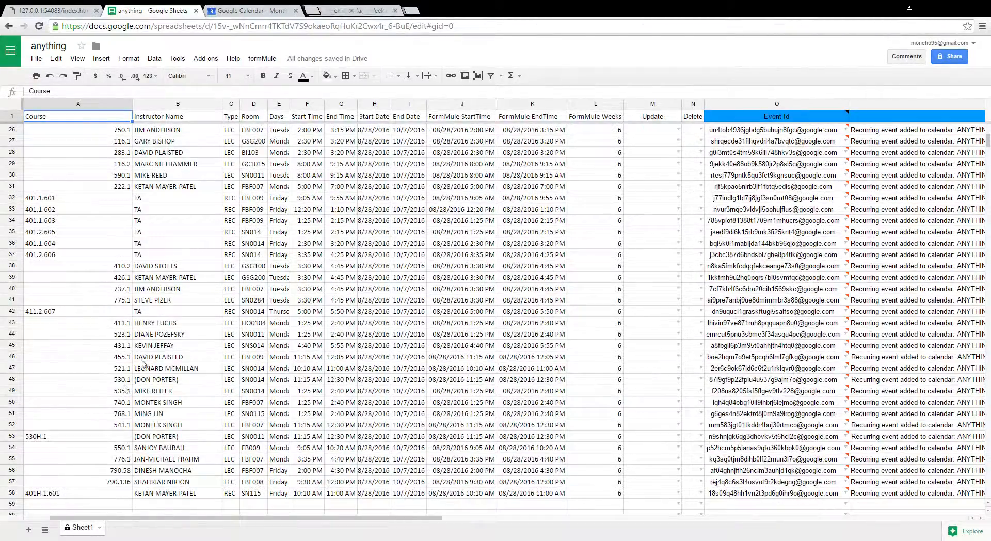
left_click(78, 105)
left_click(127, 104)
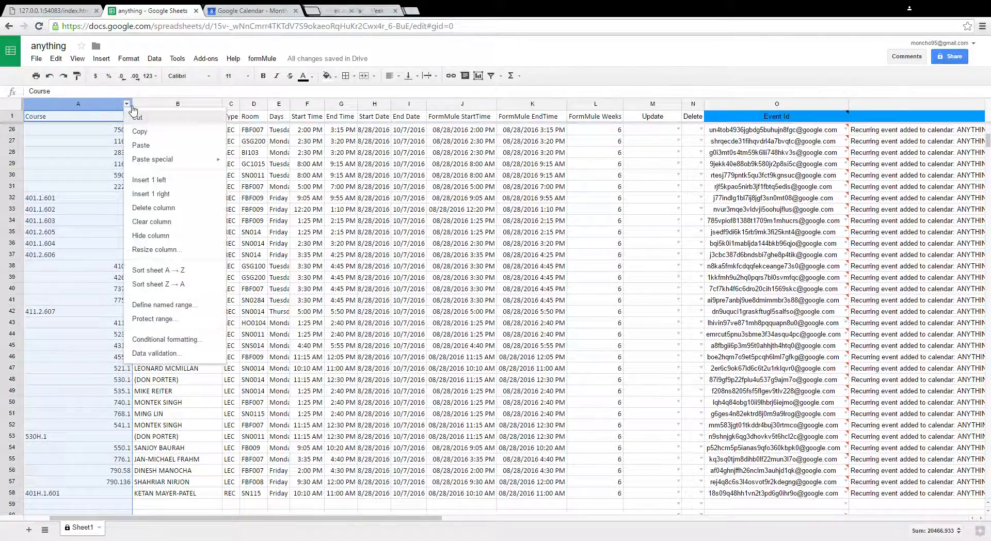
left_click(90, 146)
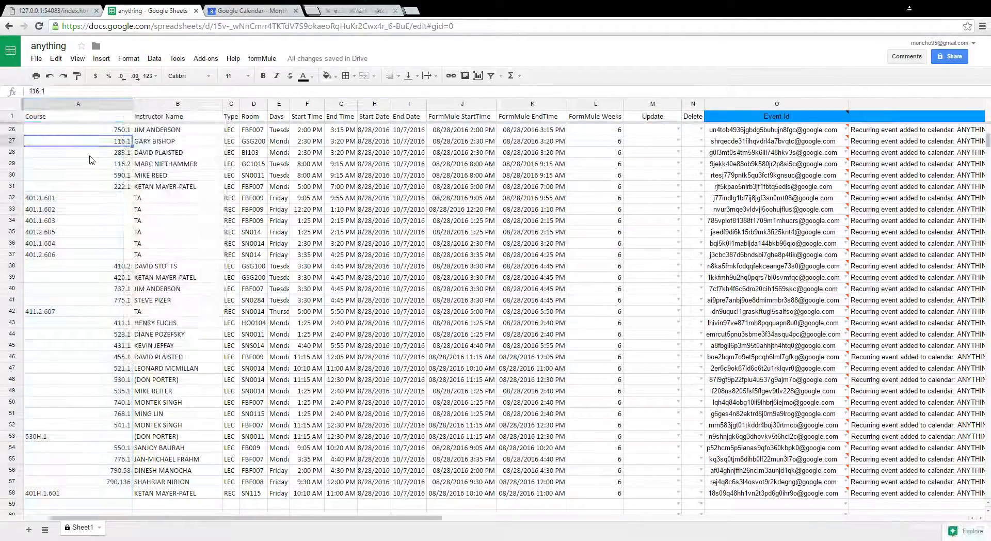
Step: Sort the sheet by the Course column in ascending order
scroll(91, 150, "up", 5)
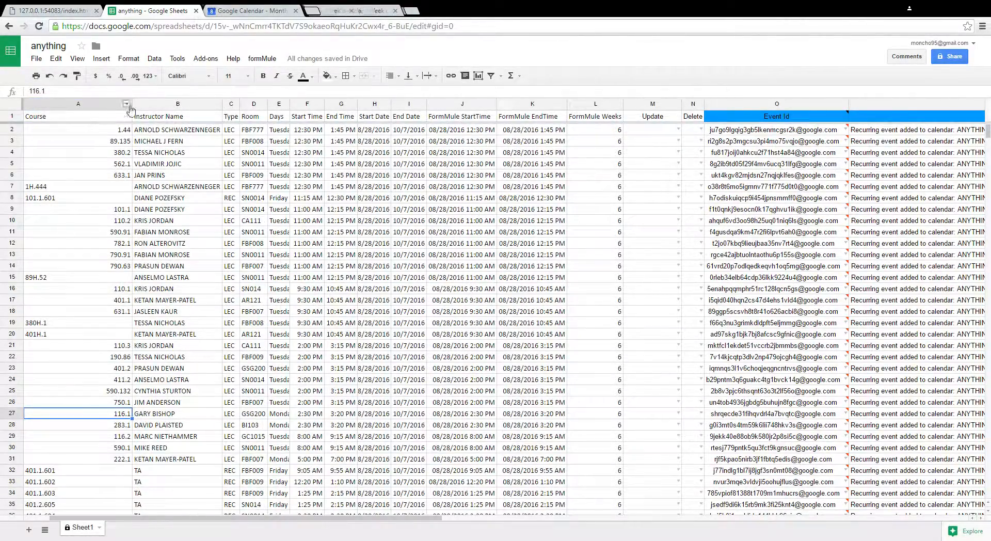
left_click(127, 104)
left_click(165, 270)
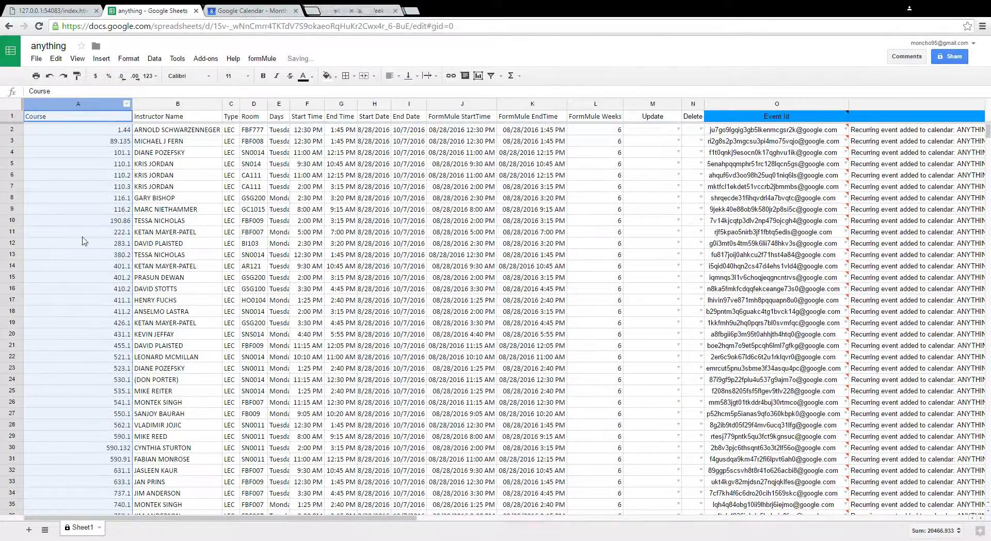
Step: Mark the course 550.1 row for deletion with an x in the Delete column
scroll(88, 248, "down", 4)
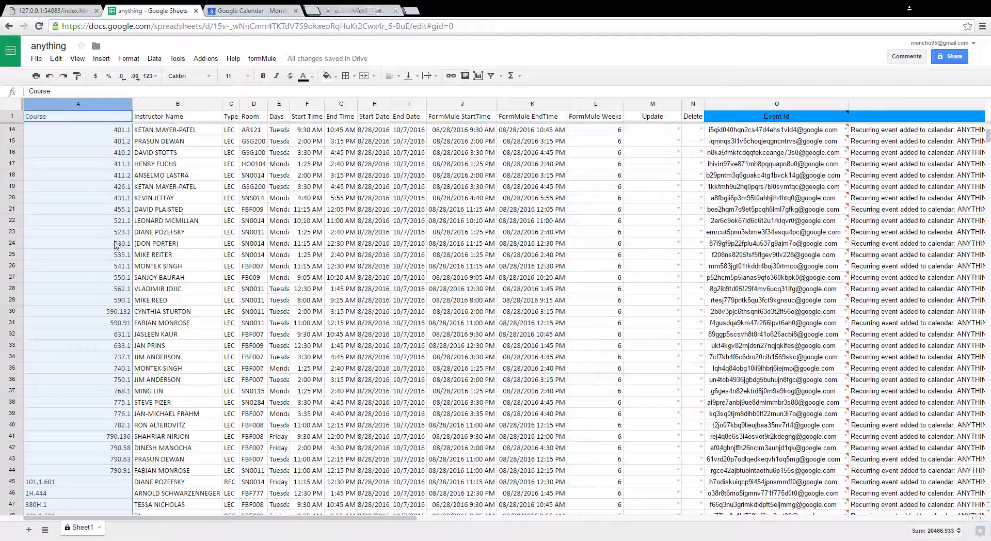
left_click(112, 279)
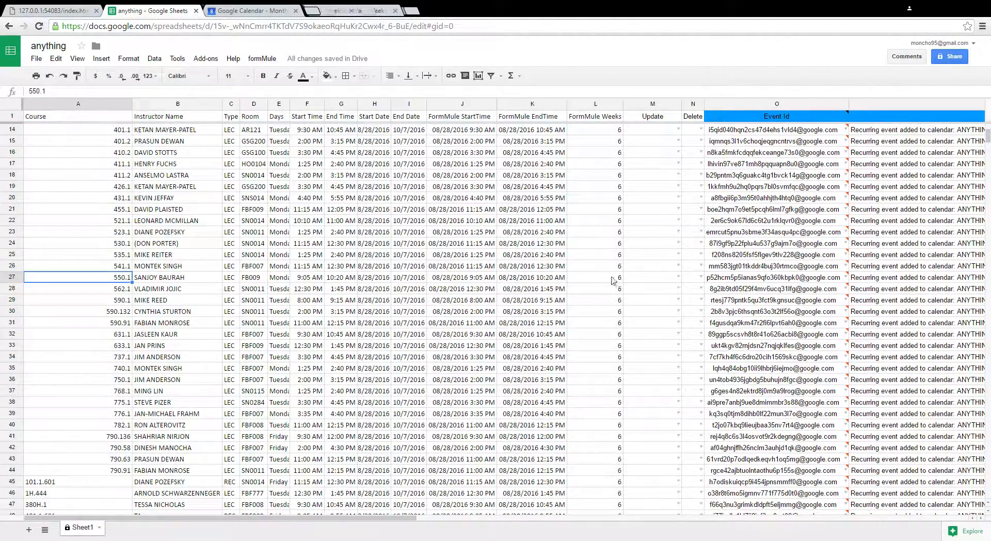
left_click(702, 279)
left_click(694, 291)
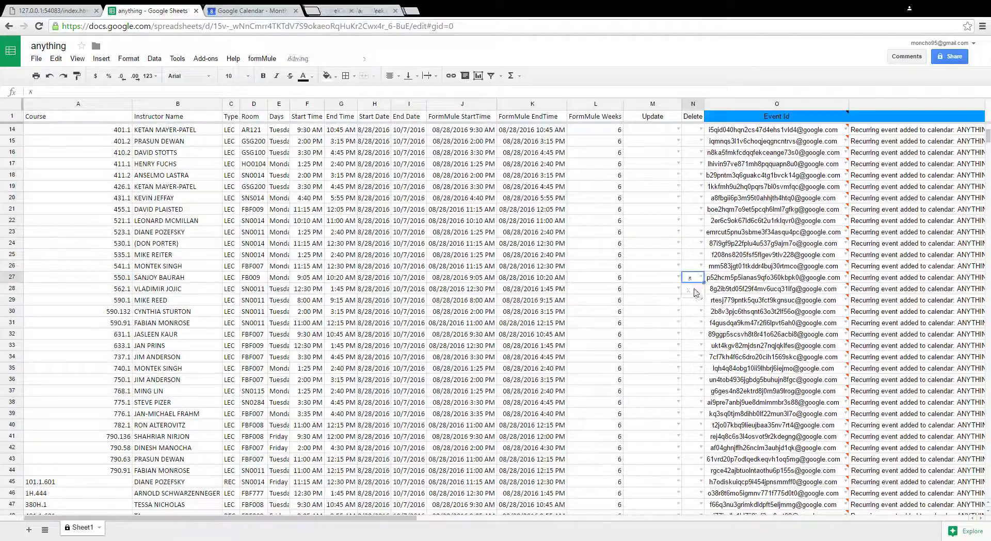
left_click(694, 324)
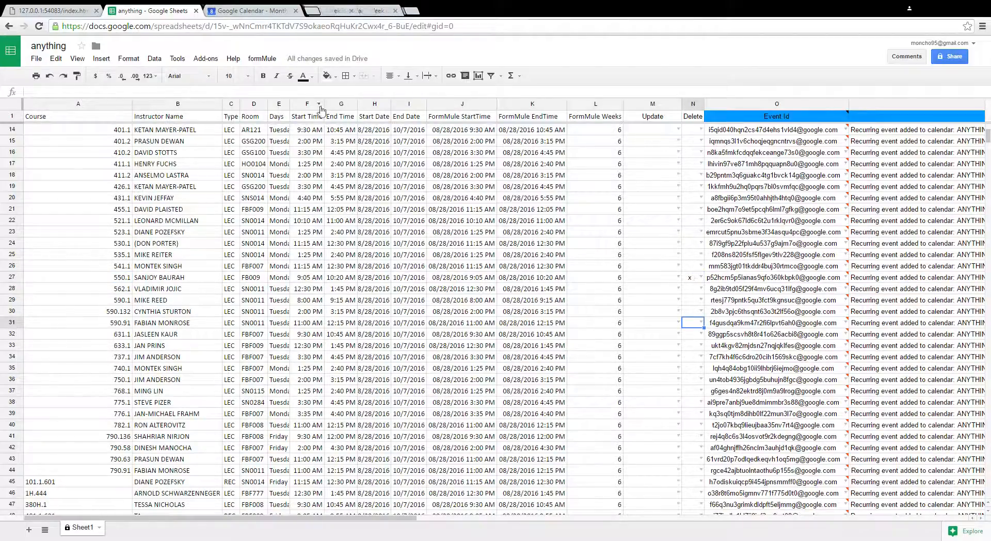
Step: Preview the formMule manual merge's event updates and run the merge to delete the 550.1 event
left_click(262, 59)
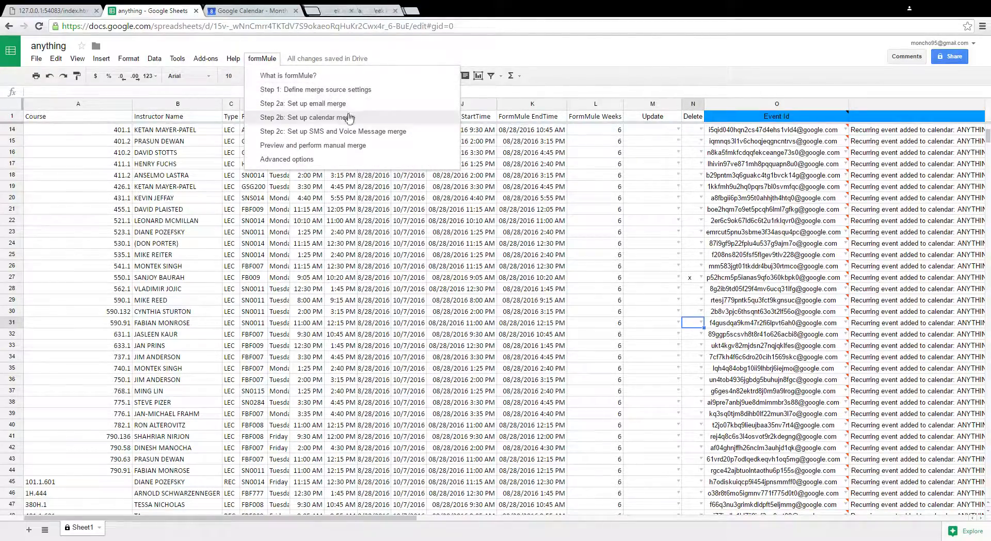
left_click(332, 147)
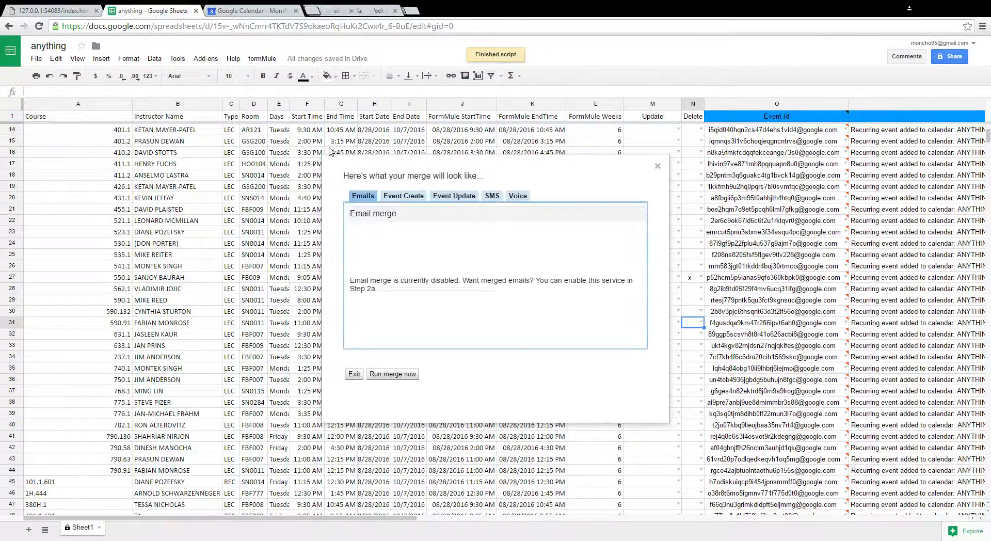
left_click(448, 199)
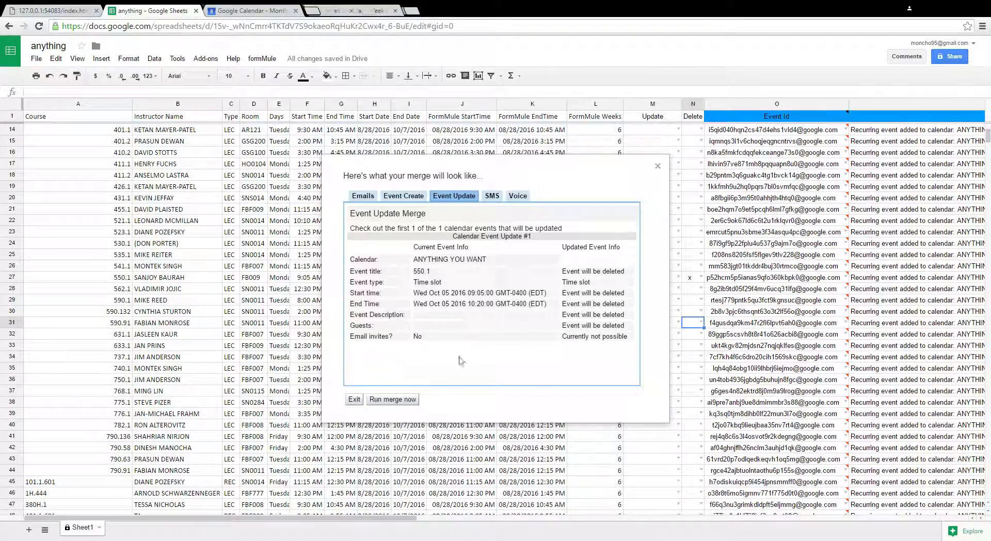
left_click(396, 400)
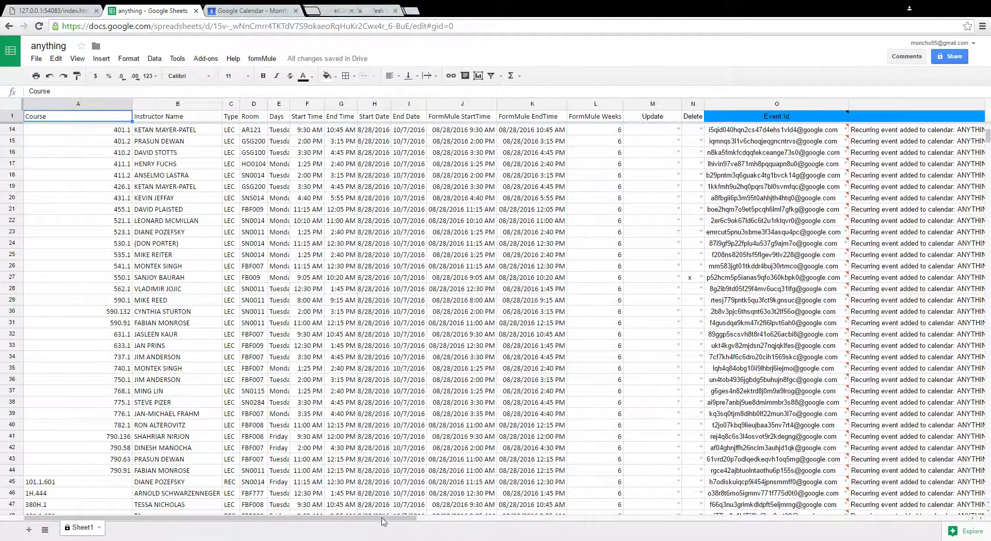
Step: Widen the Event Update Status column to fit its text and read the status of the 550.1 row
left_click_drag(382, 522, 612, 509)
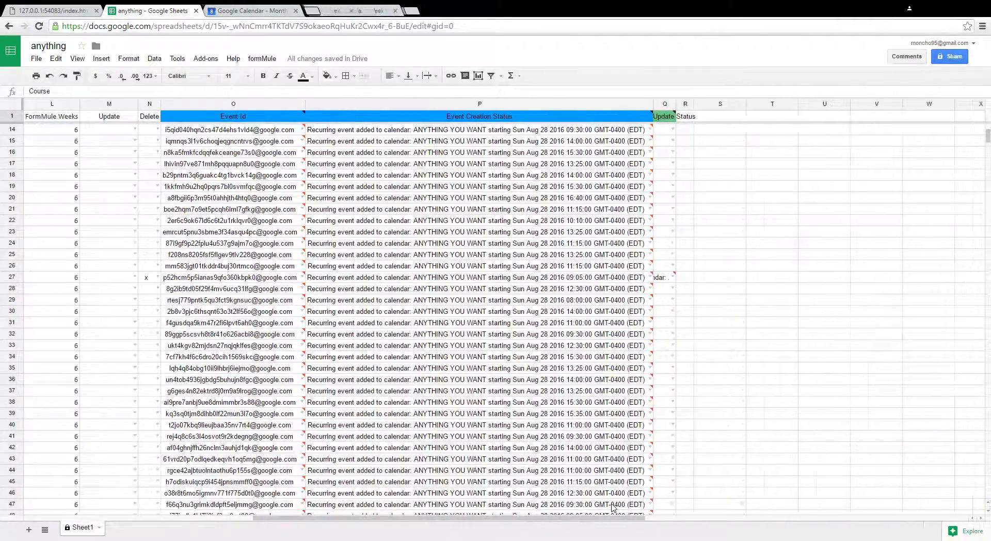
double_click(675, 106)
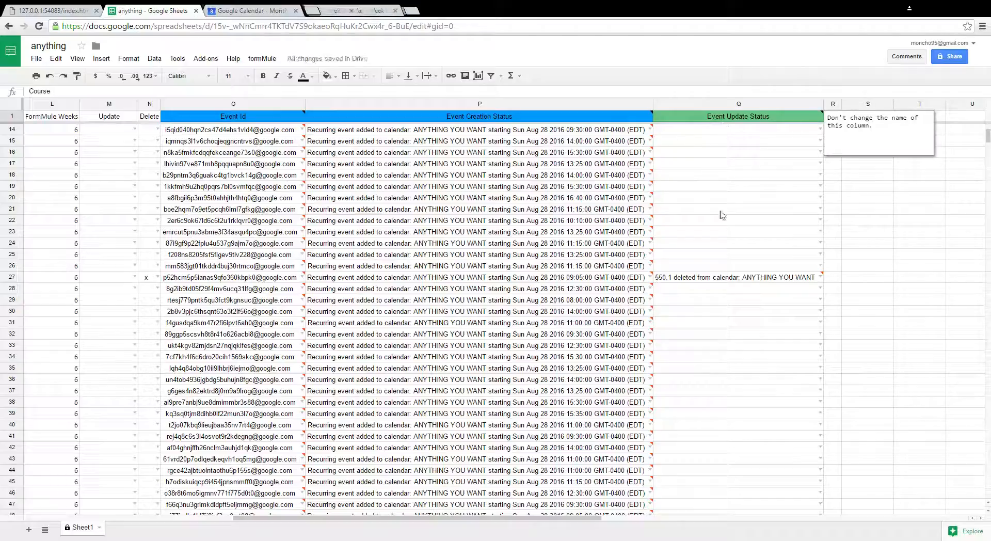
mouse_move(670, 285)
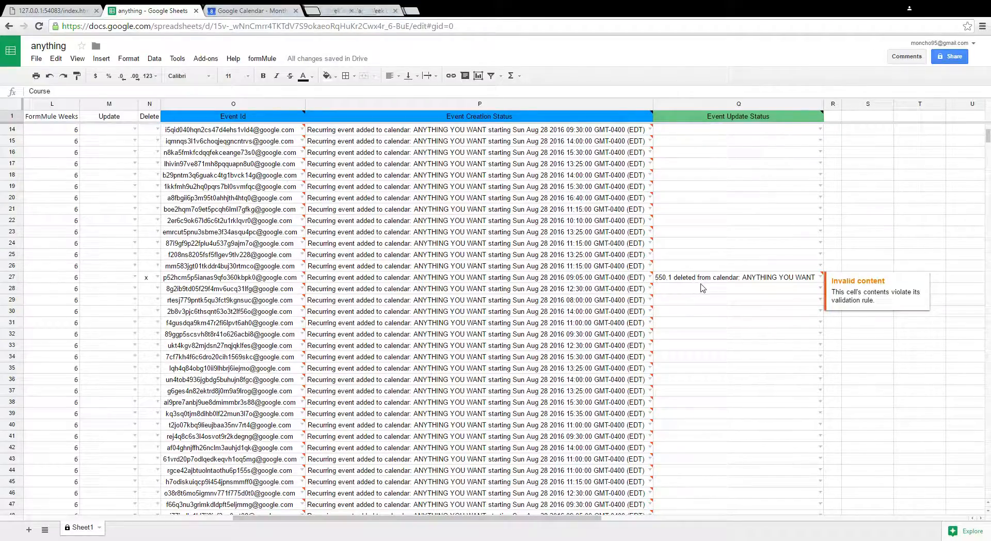
Step: Switch to Google Calendar, reload it and check the September and August 2016 months for the 550.1 event
left_click(251, 11)
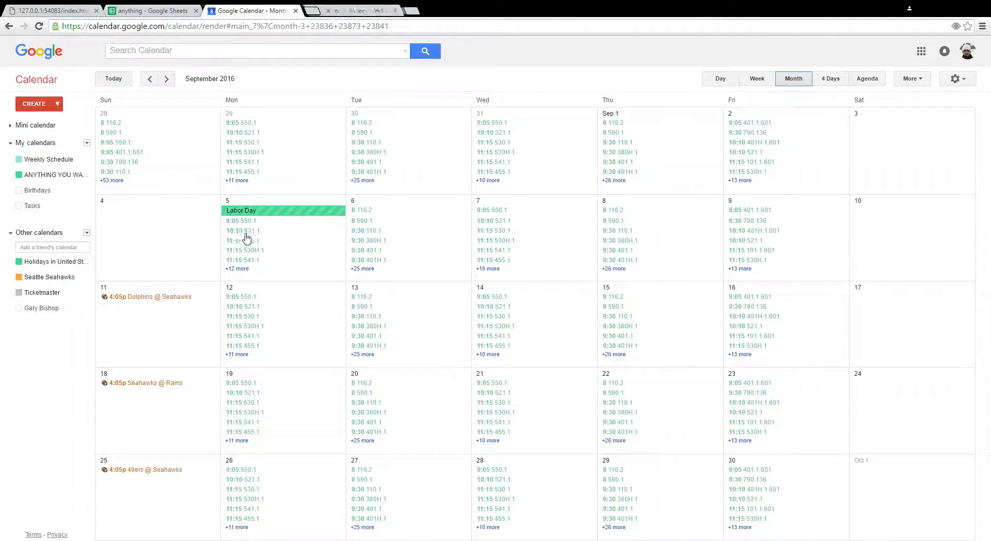
left_click(39, 26)
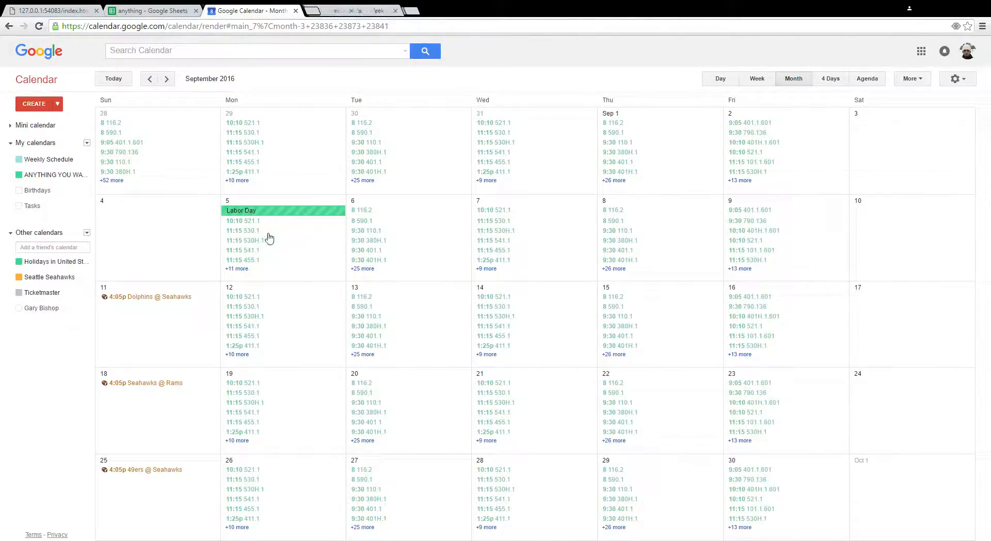
key("t")
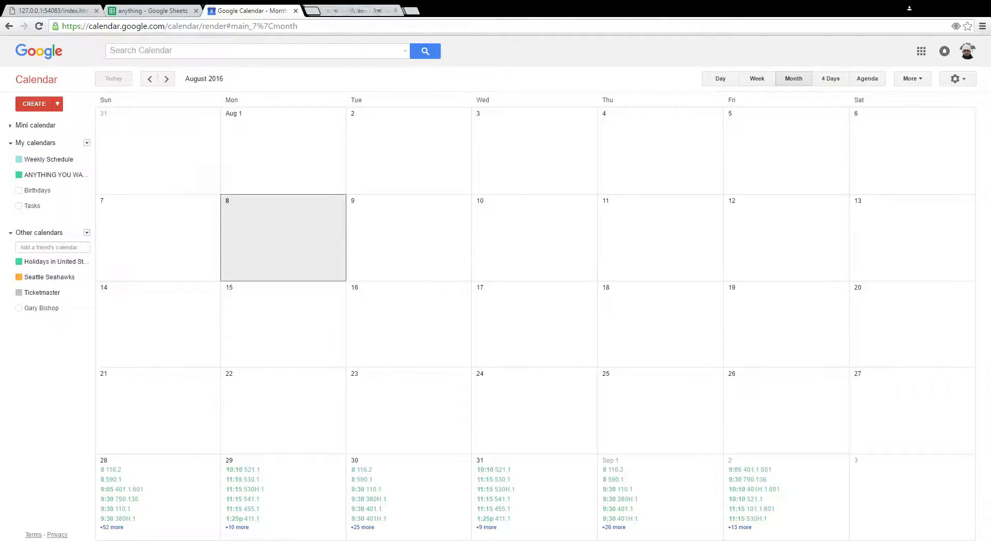
Step: Return to the spreadsheet named anything and change the instructor name of course 1.44 to JOE PESCI
left_click(154, 9)
scroll(331, 220, "up", 3)
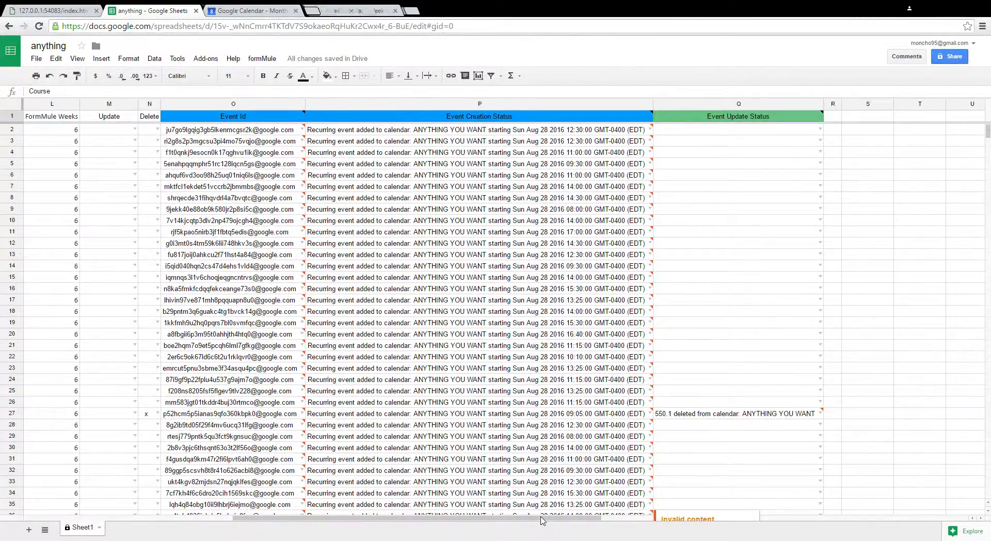
left_click_drag(542, 518, 301, 472)
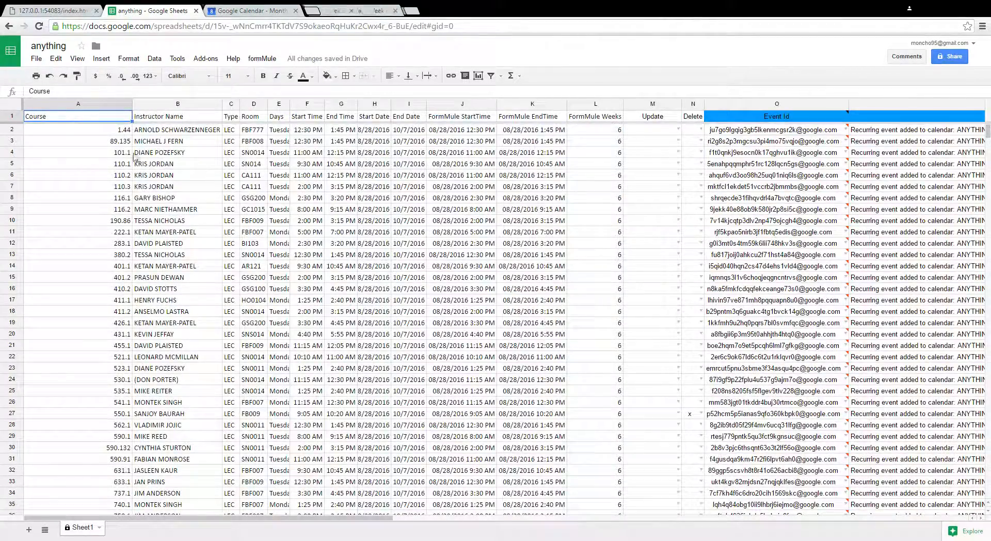
left_click(186, 135)
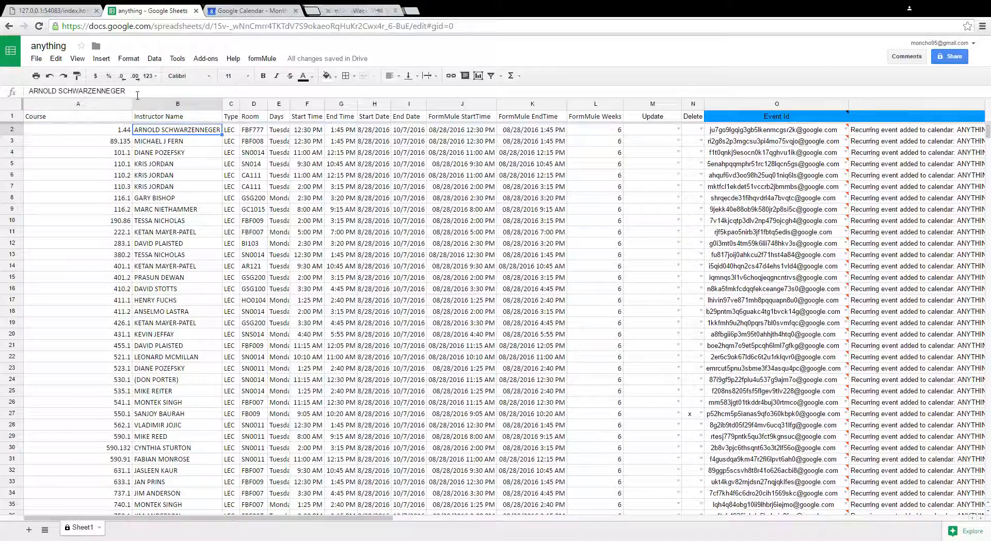
left_click_drag(126, 91, 29, 90)
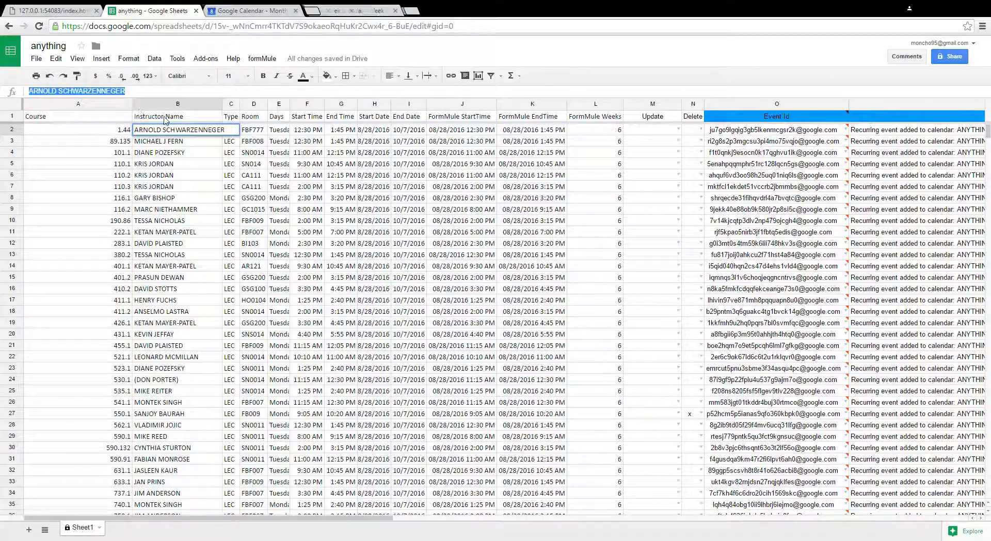
type("Jo")
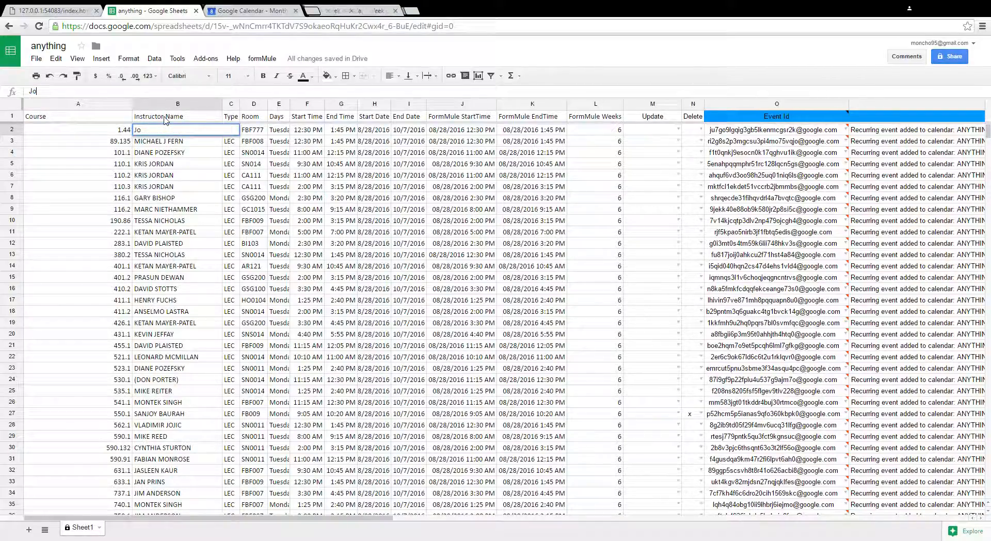
type("e PESC")
key("BackSpace")
key("BackSpace")
type("OE")
left_click(157, 199)
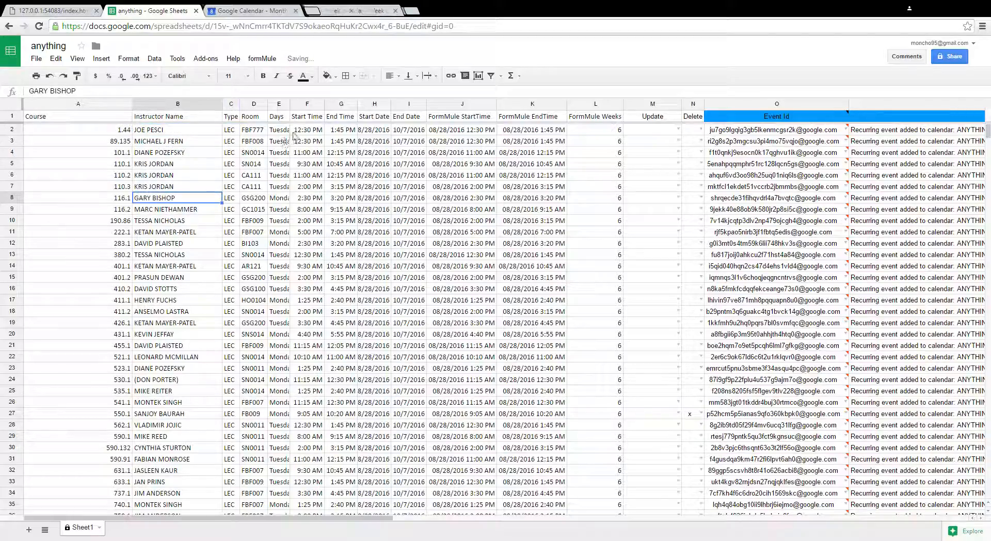
Step: Mark the course 1.44 row with an x in the Update column, preview the event update and run the manual merge
left_click(678, 130)
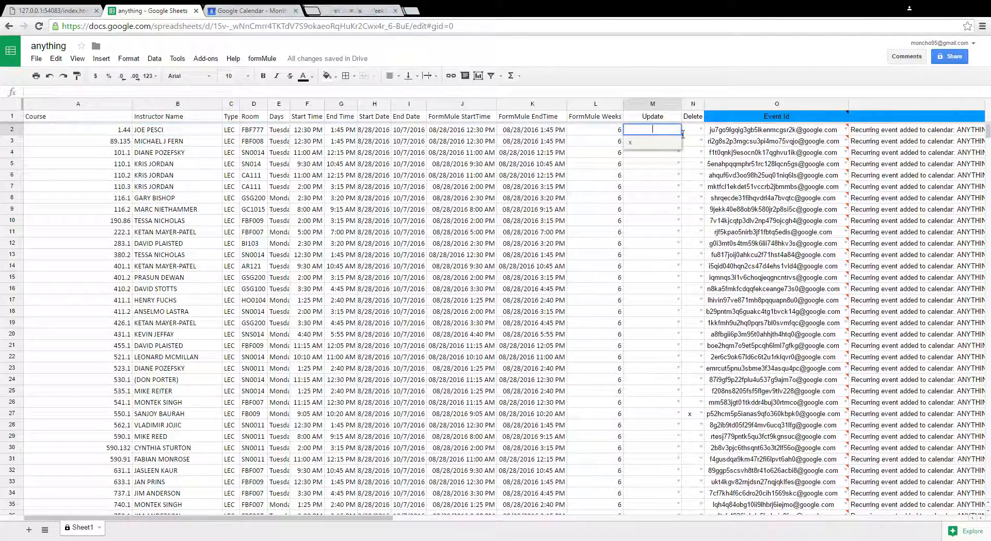
left_click(639, 144)
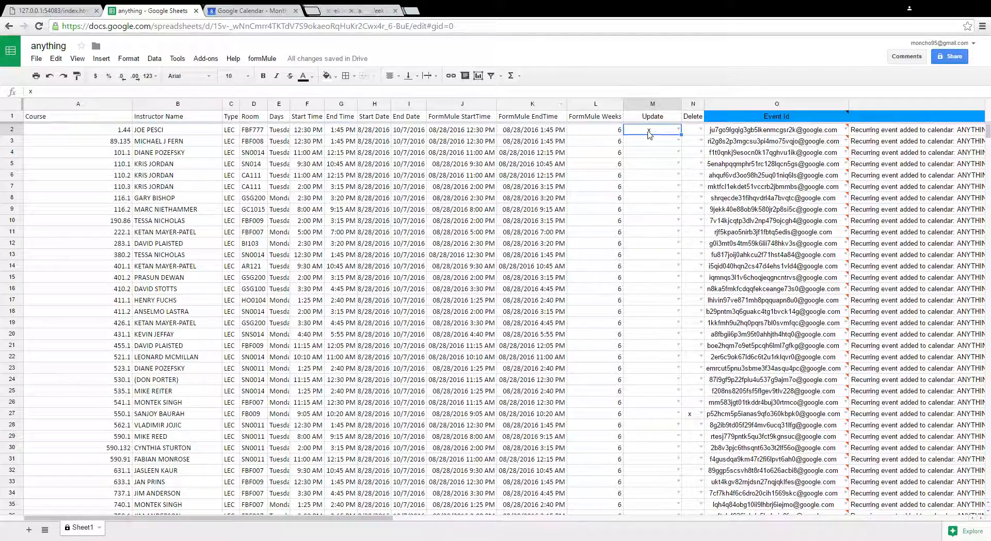
left_click(262, 59)
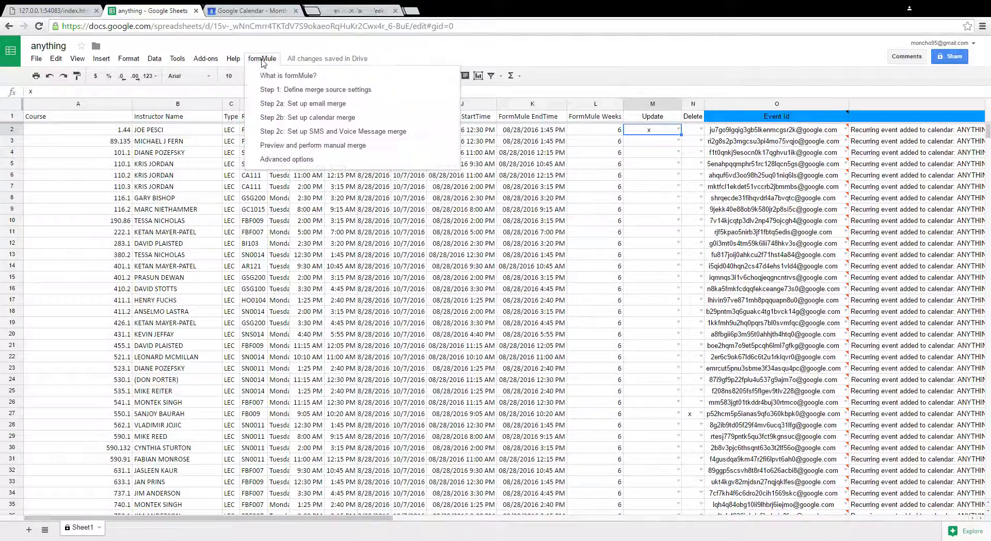
left_click(313, 149)
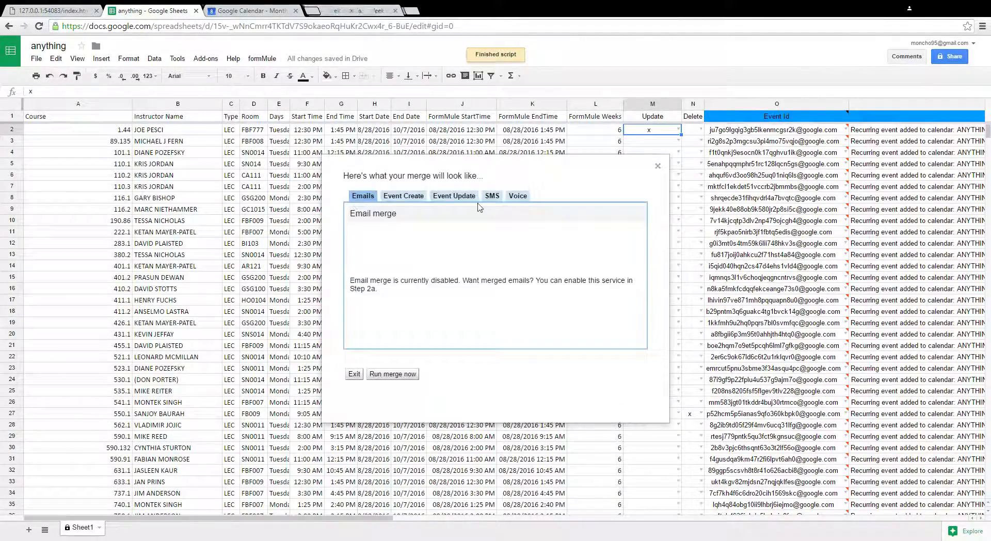
left_click(457, 197)
left_click(411, 401)
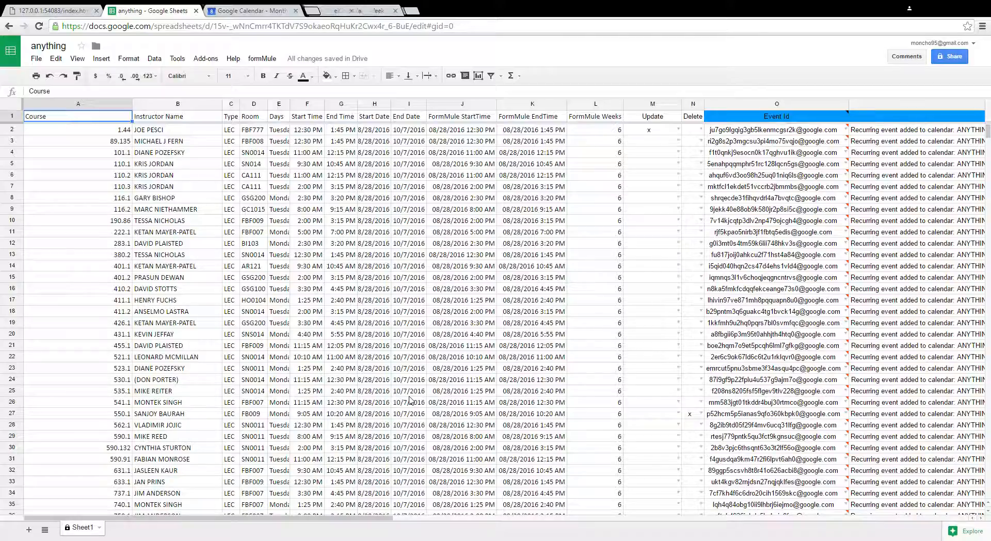
Step: Check the Event Update Status column, and switch to Google Calendar to browse the August 30 events and the 411.1 event on August 29
left_click_drag(383, 519, 633, 535)
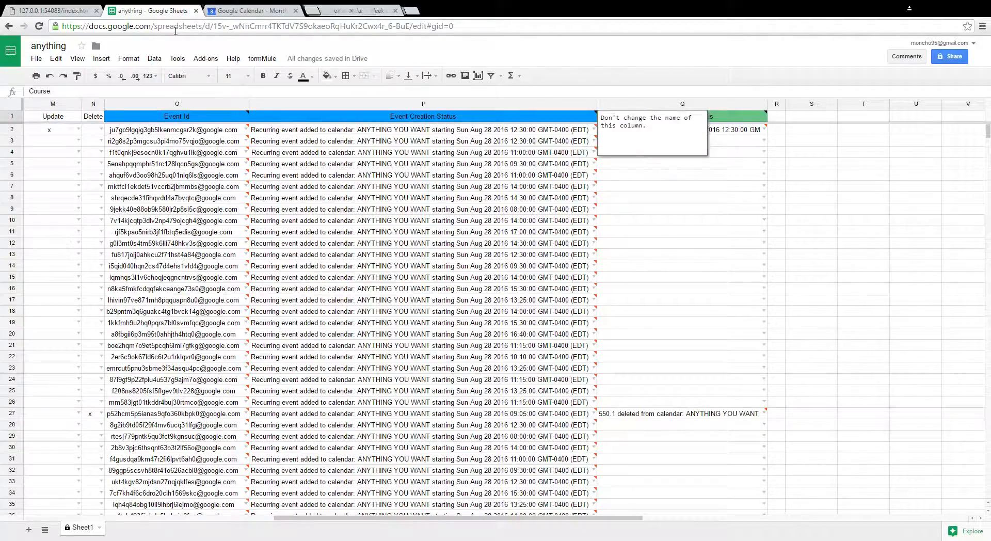
left_click(250, 10)
scroll(285, 280, "down", 1)
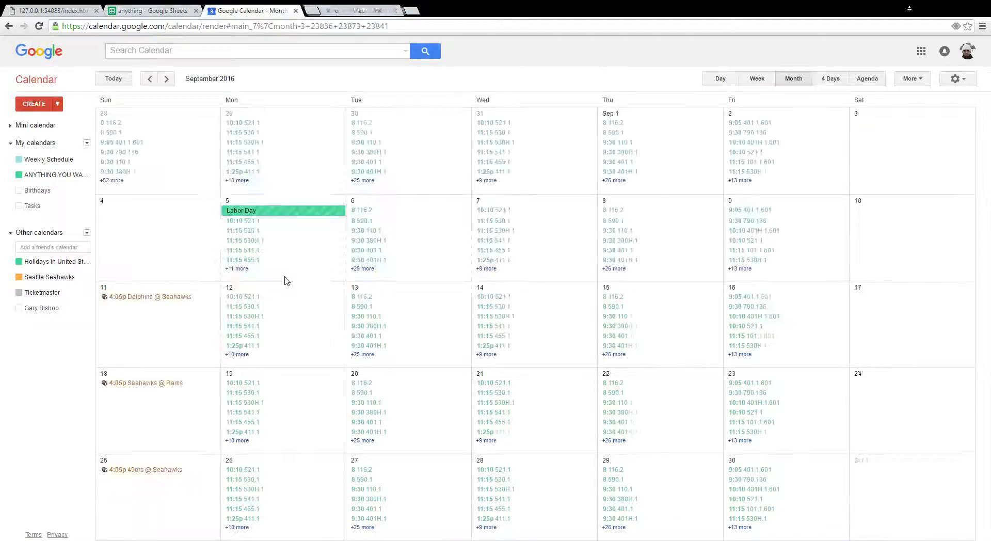
scroll(285, 278, "up", 1)
scroll(304, 274, "down", 1)
left_click(367, 181)
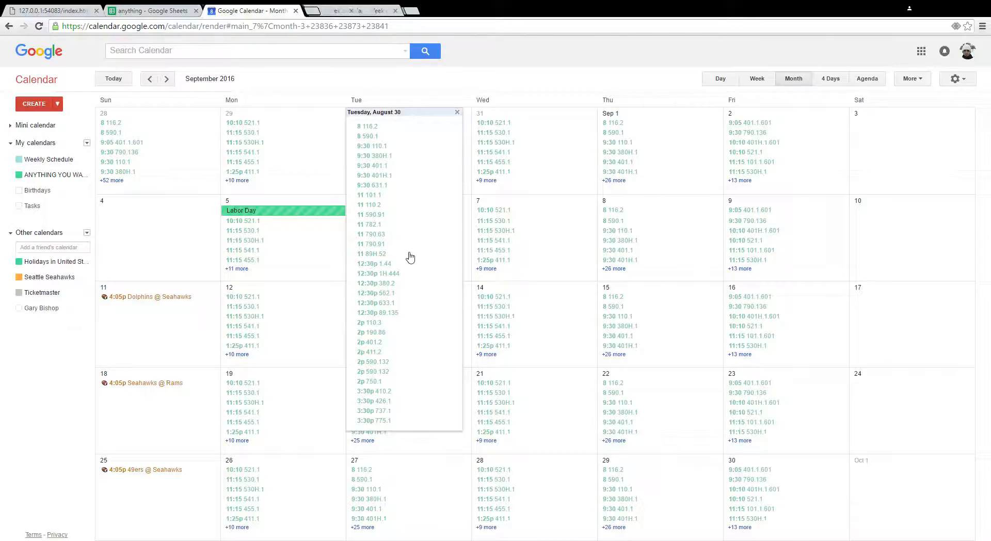
left_click(327, 171)
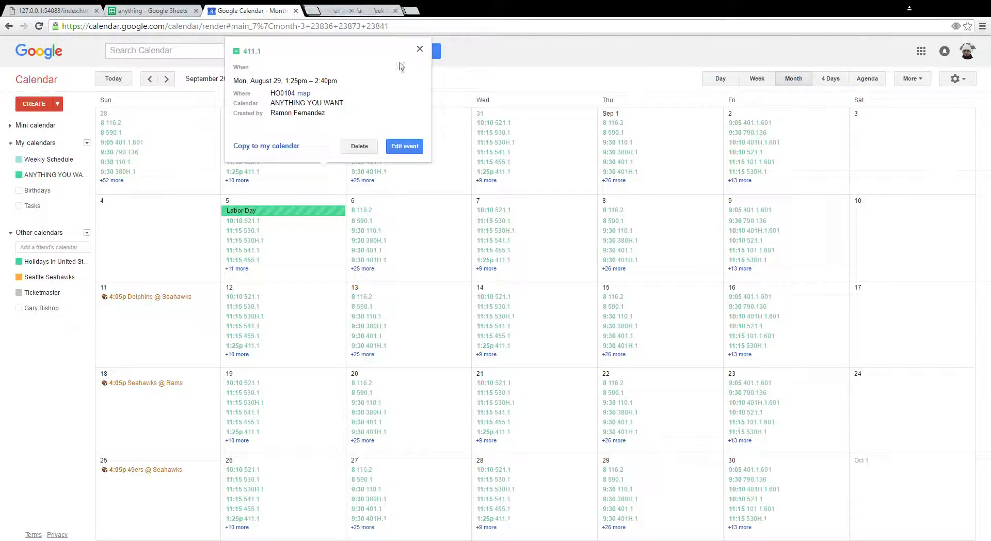
left_click(420, 49)
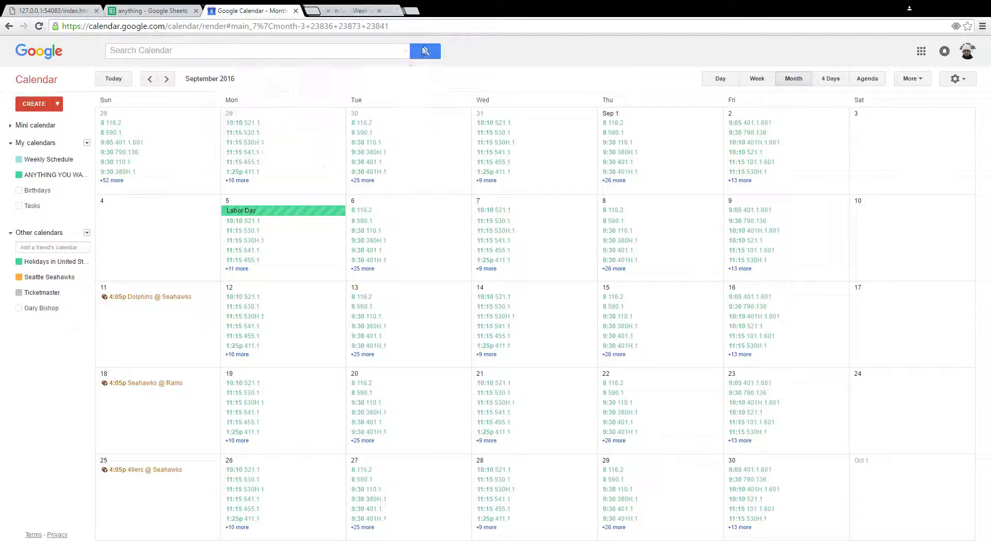
Step: Expand the full event list for September 6 and examine the details of the 1.44 event
left_click(364, 268)
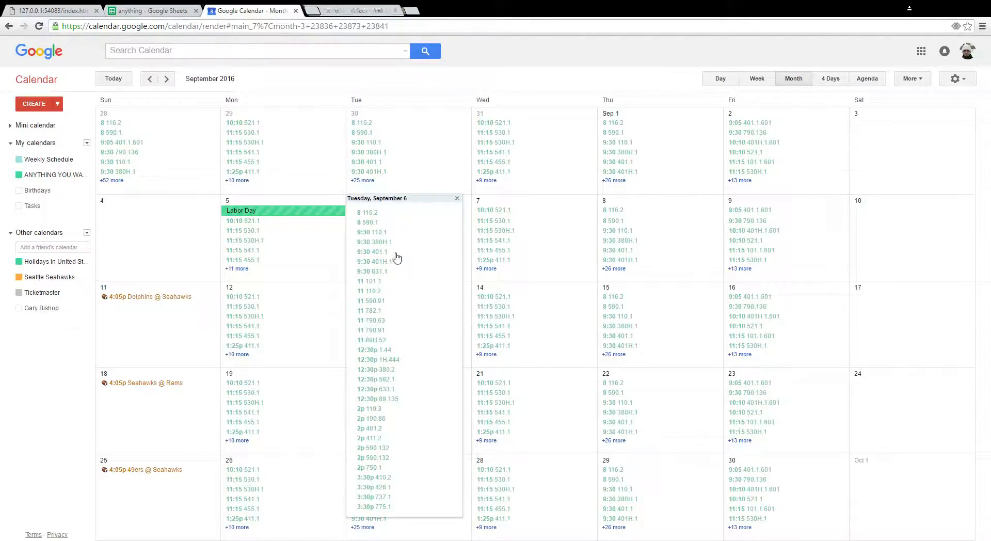
left_click(384, 350)
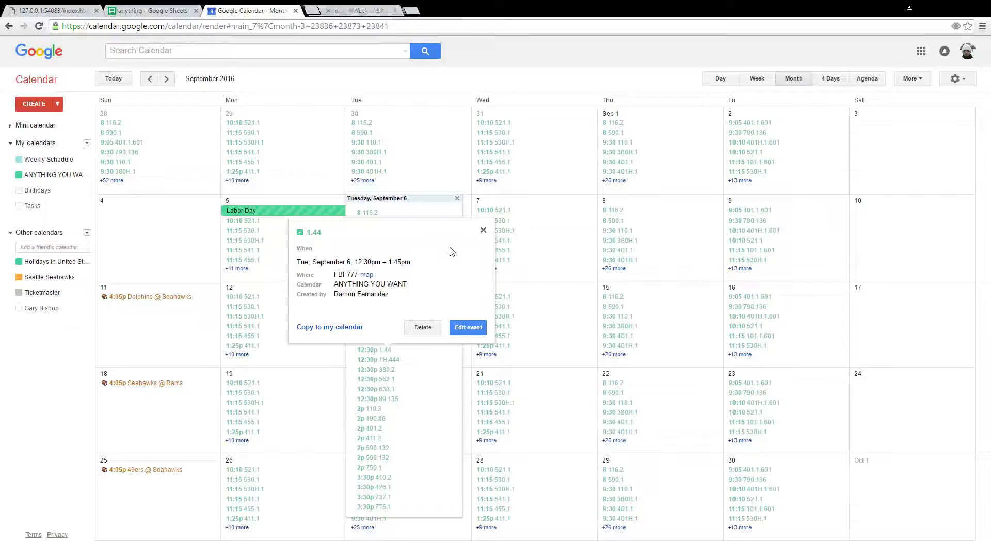
left_click(484, 230)
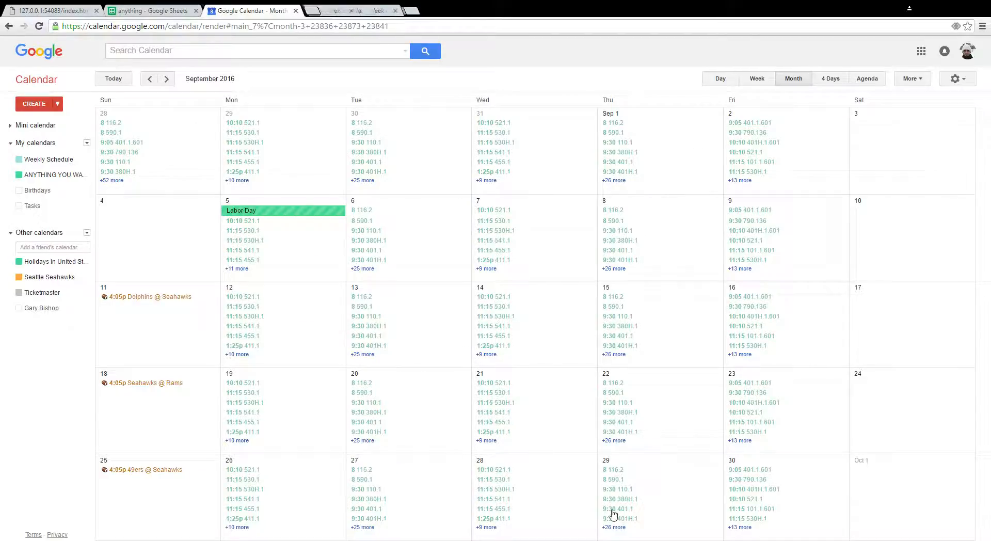
Step: Return to the spreadsheet named anything and change the room of course 1.44 to FBF9001
left_click(381, 251)
left_click(475, 129)
left_click(165, 10)
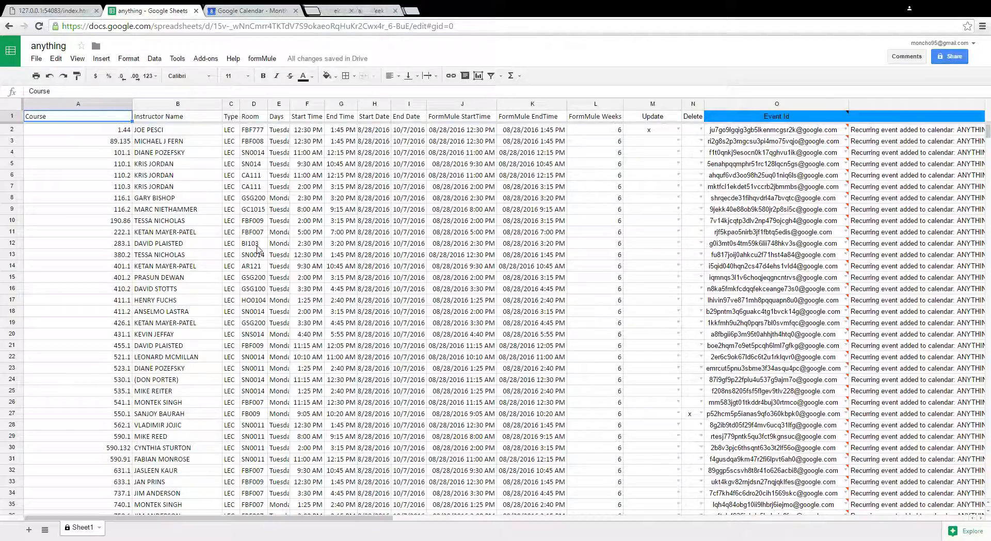
left_click(260, 131)
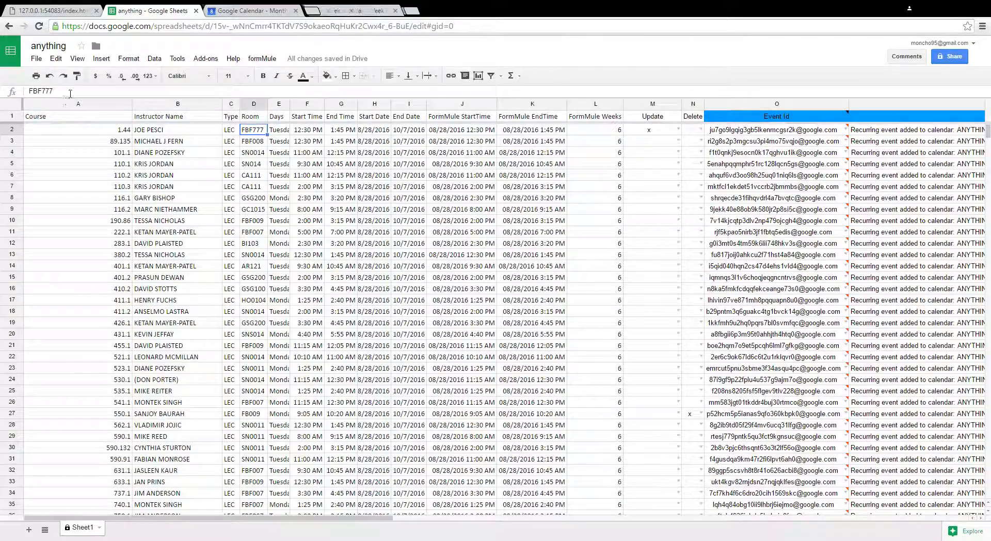
left_click_drag(68, 94, 51, 94)
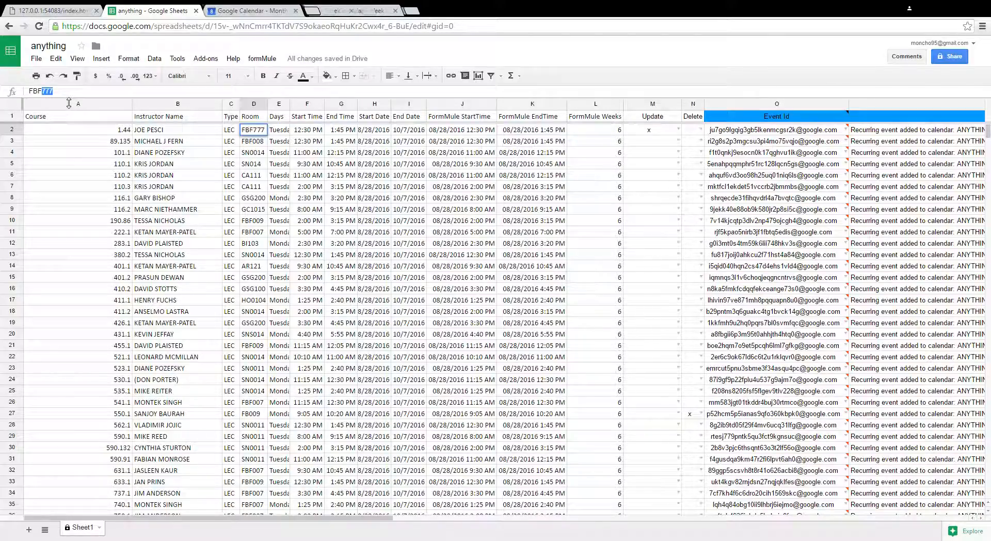
type("9001")
left_click(256, 200)
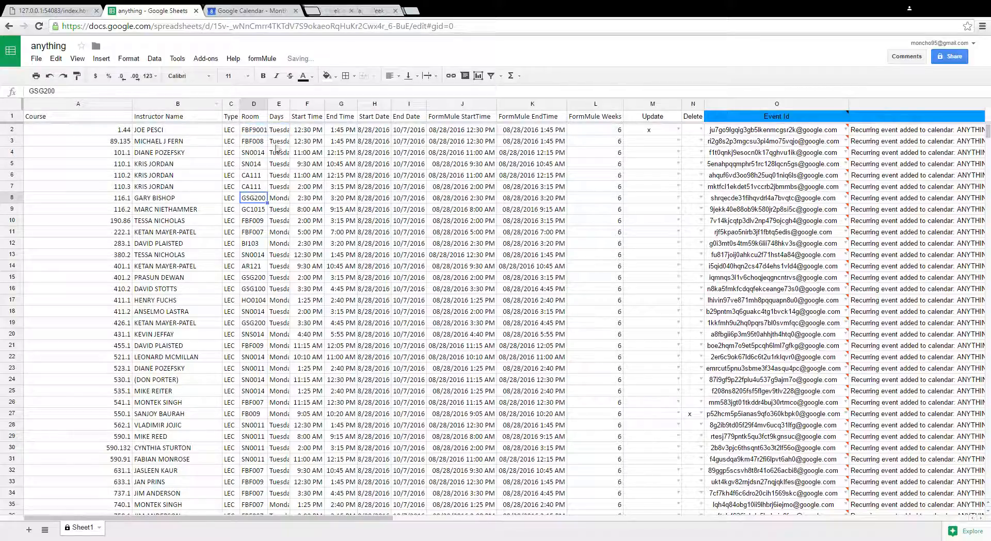
Step: Check the Update mark of course 1.44, and open formMule's manual merge preview to examine the event update before exiting it
left_click(671, 130)
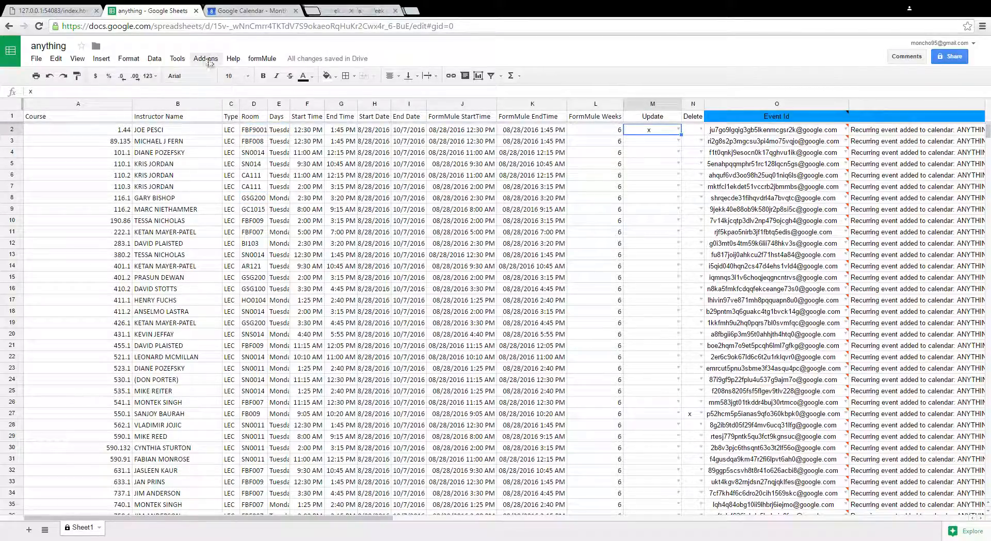
left_click(255, 60)
left_click(336, 146)
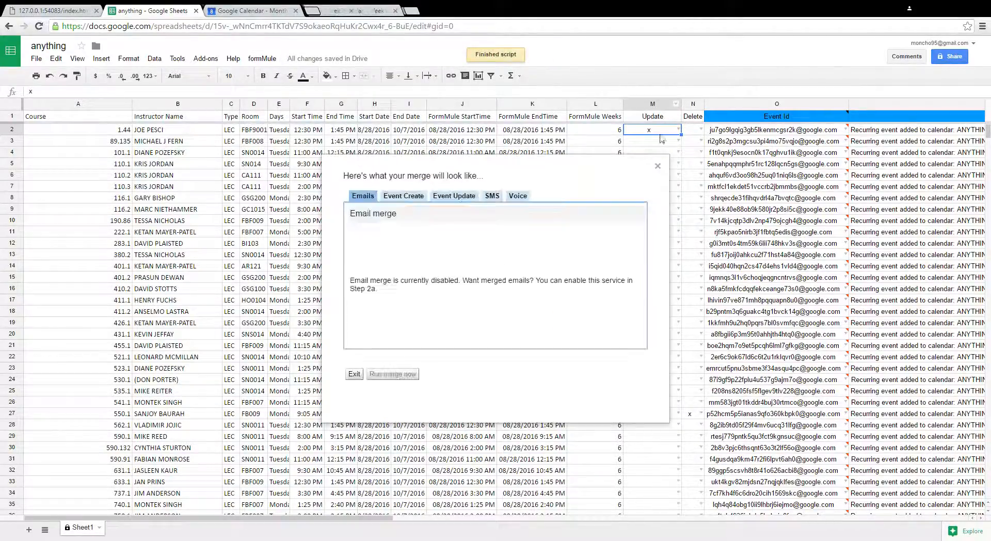
left_click(453, 199)
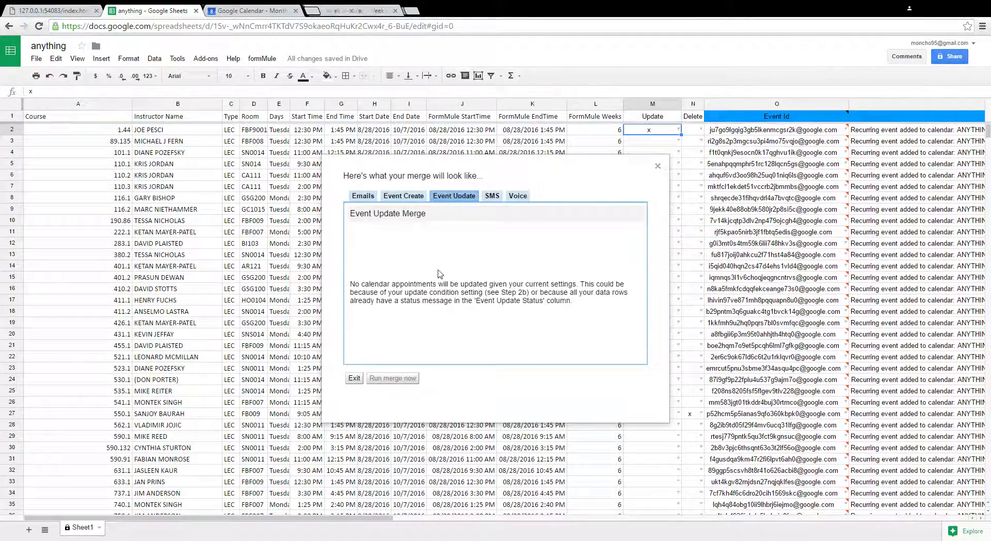
left_click(658, 166)
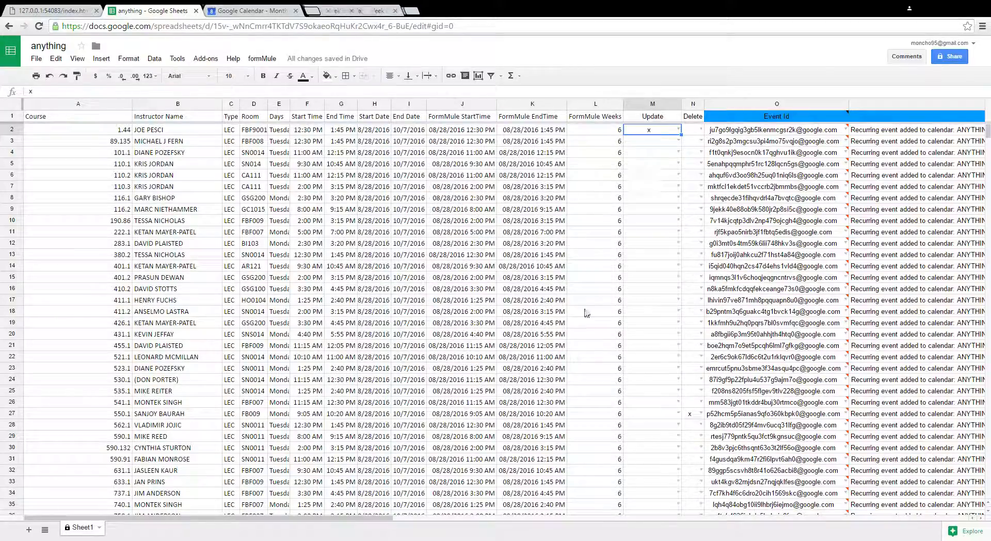
Step: Clear the Event Update Status cell in the course 1.44 row
left_click_drag(565, 519, 638, 519)
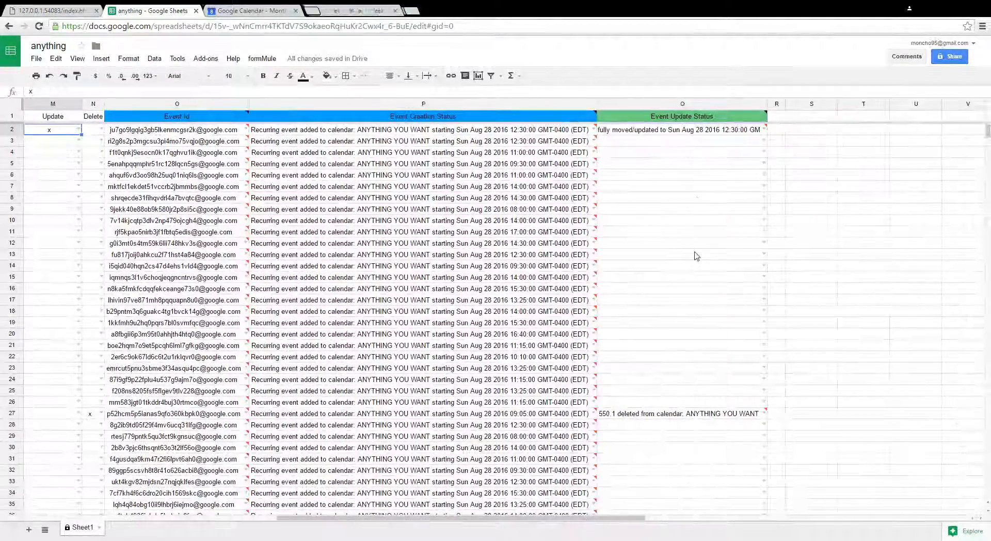
left_click(646, 130)
left_click_drag(301, 92, 38, 92)
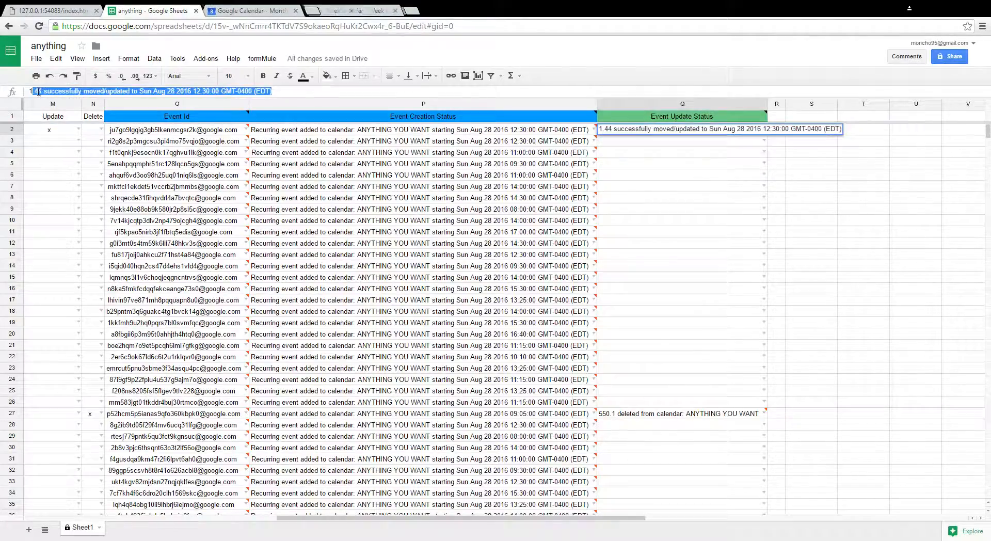
key("BackSpace")
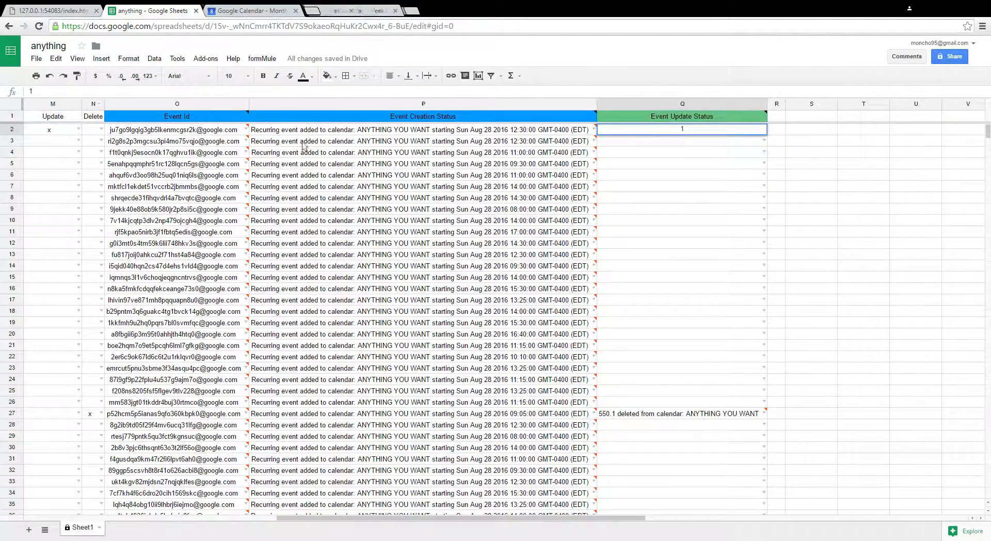
left_click(692, 231)
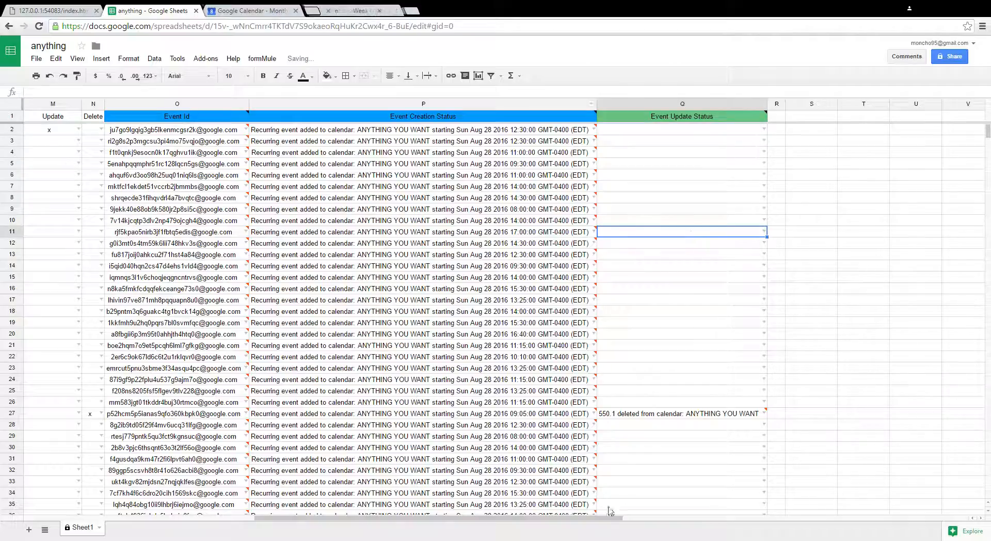
Step: Preview the event update for course 1.44 in formMule and run the manual merge
left_click_drag(601, 521, 337, 486)
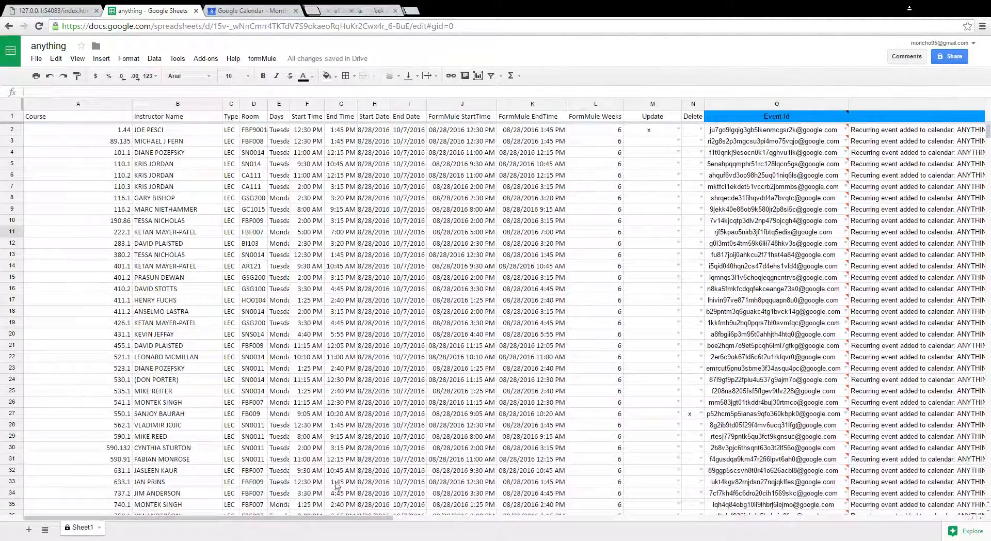
left_click_drag(401, 518, 592, 505)
scroll(592, 505, "left", 10)
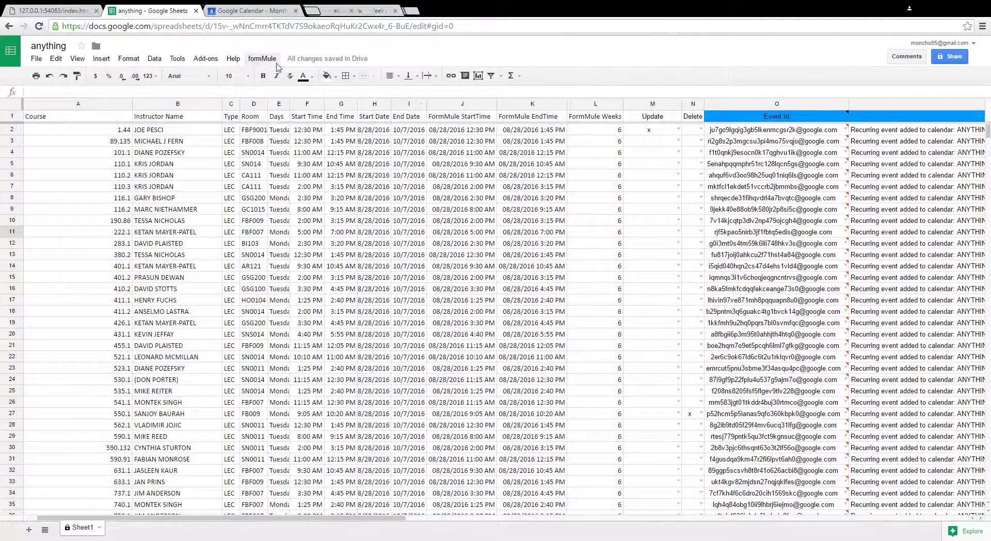
left_click(274, 61)
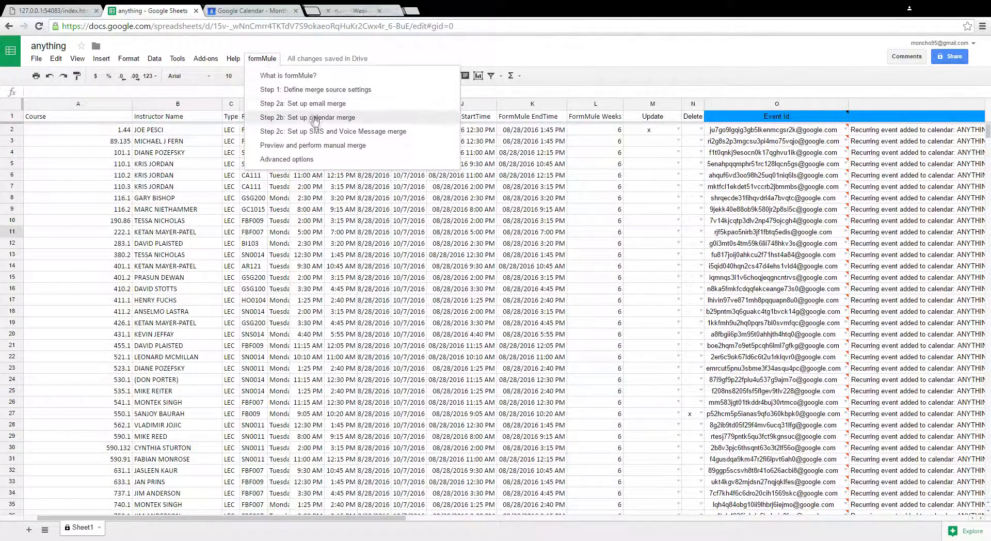
left_click(316, 148)
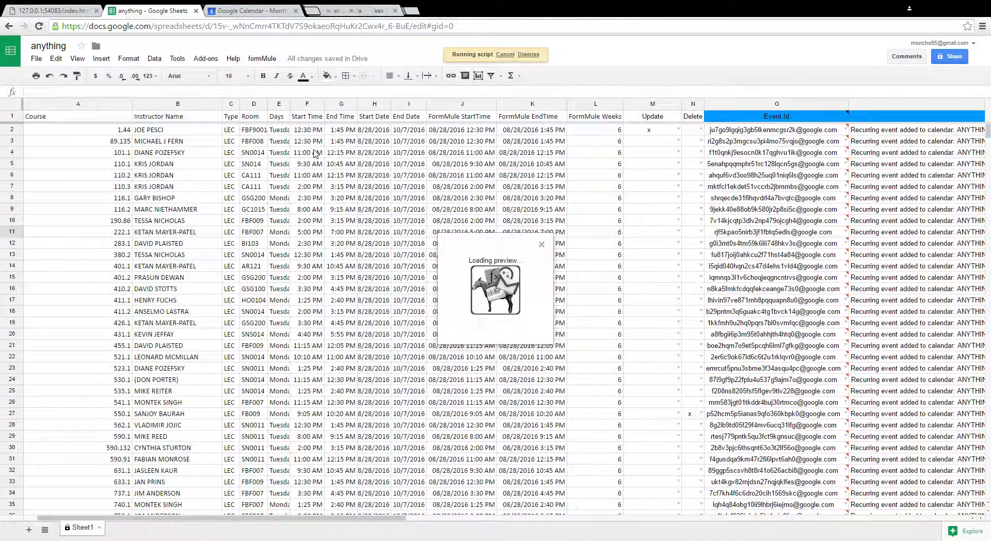
left_click(469, 200)
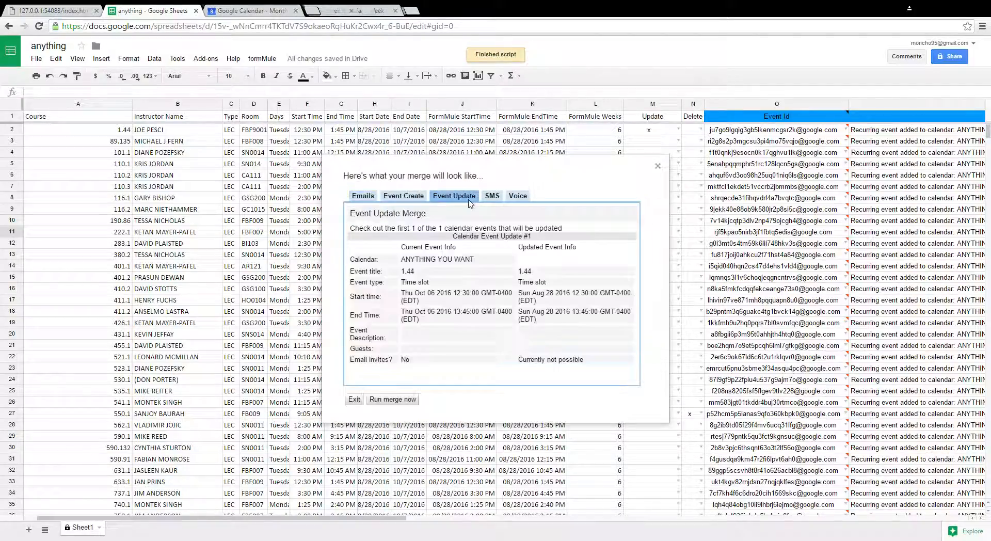
left_click(408, 403)
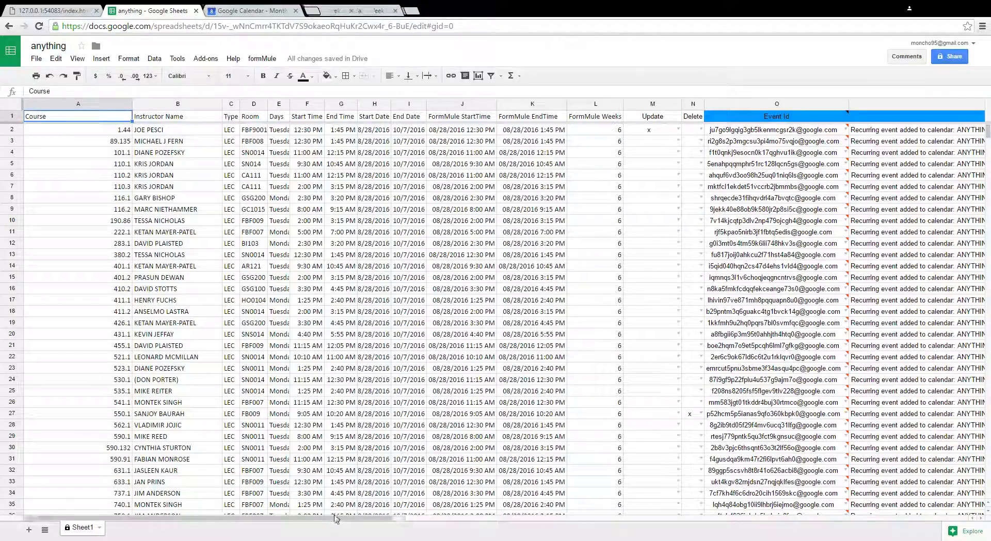
Step: Check the Event Update Status column, and switch to Google Calendar to examine the 1.44 events on August 30 and September 6
left_click_drag(335, 518, 592, 497)
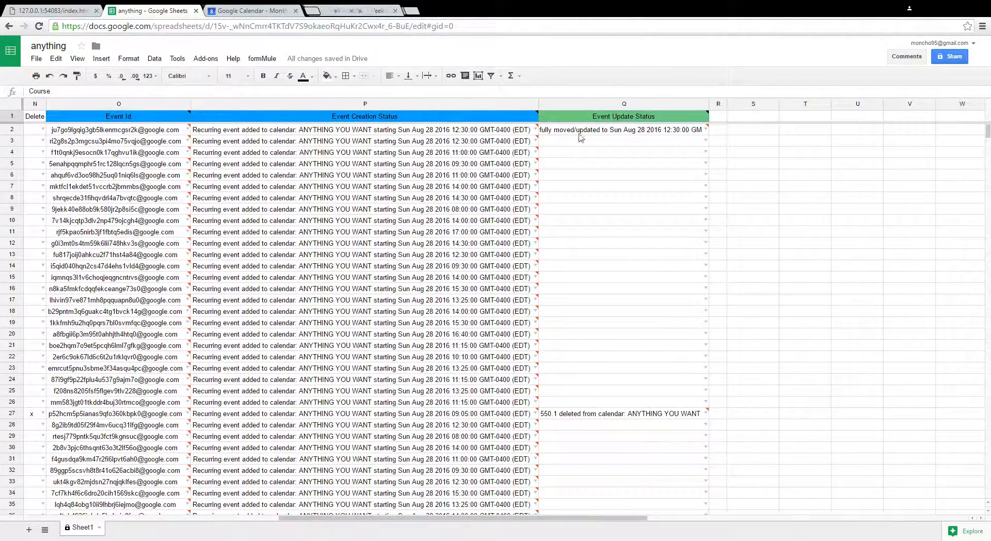
left_click(249, 10)
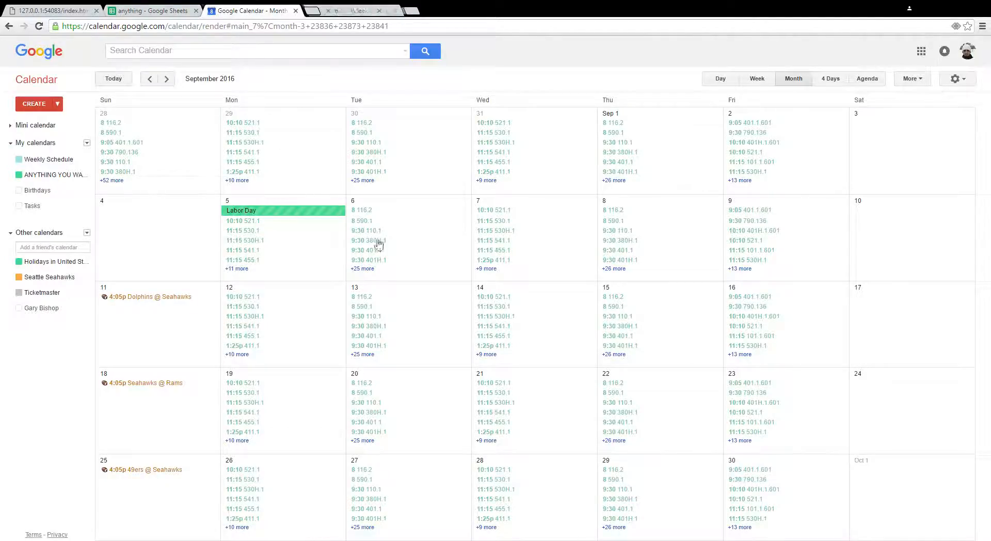
left_click(363, 180)
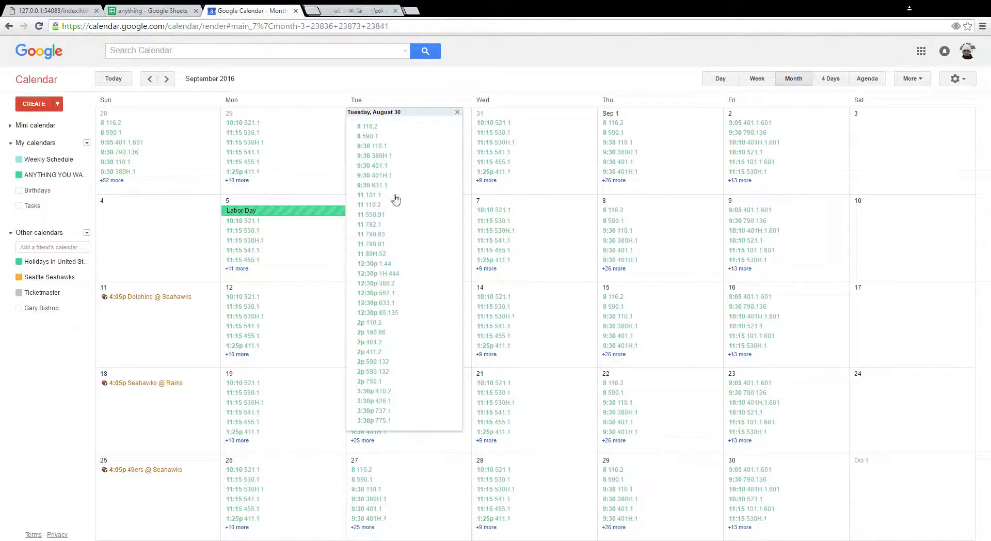
left_click(373, 265)
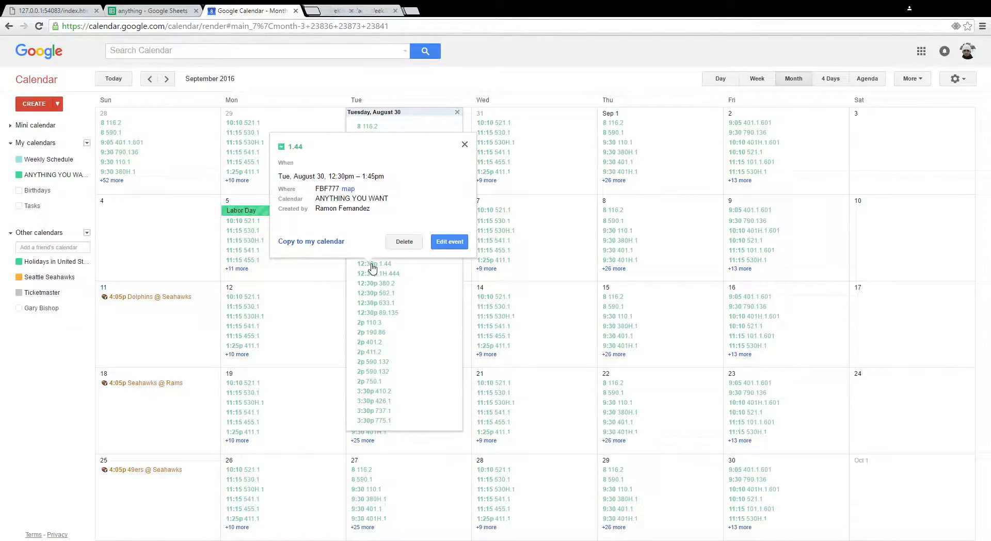
left_click(465, 145)
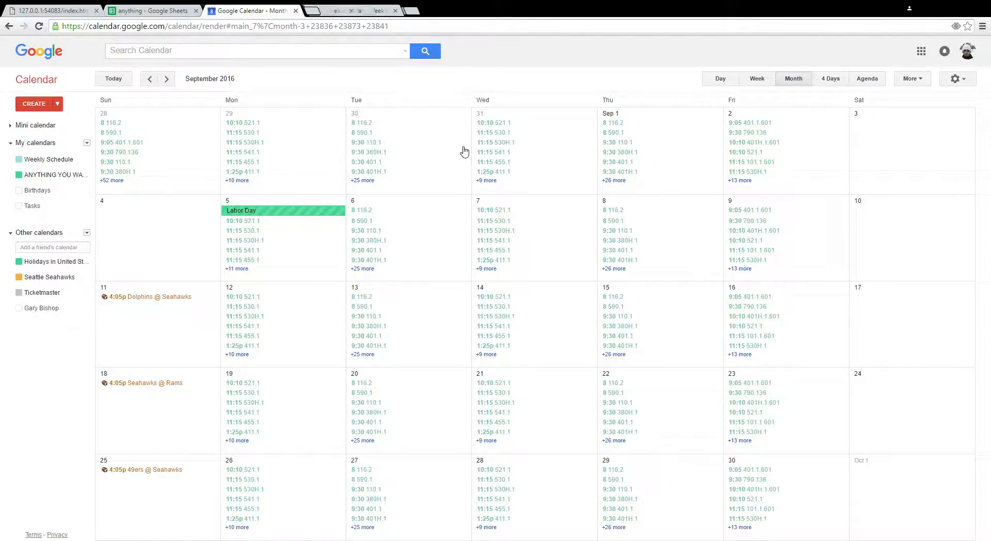
left_click(364, 269)
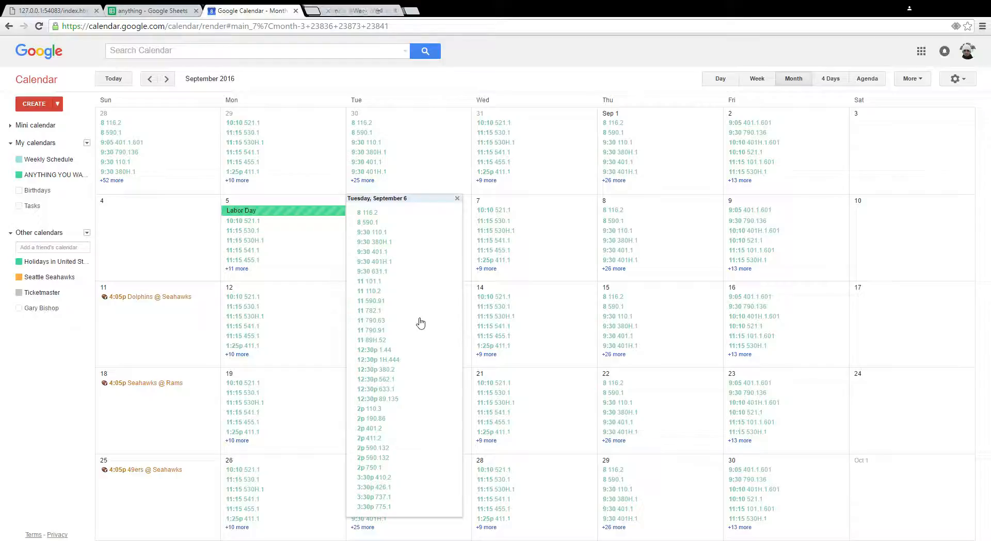
left_click(367, 351)
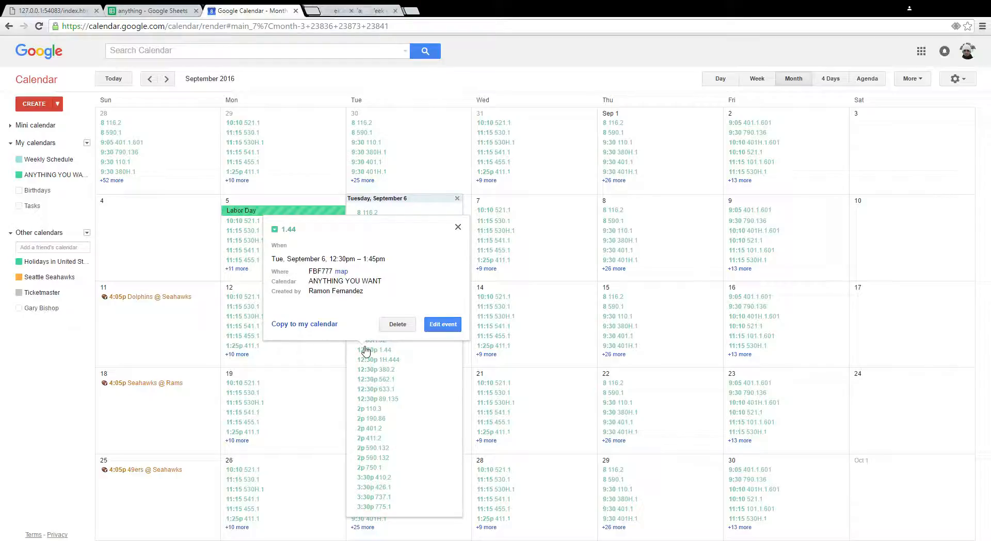
left_click(458, 228)
Step: Reload the calendar and examine the details of the 1.44 event on October 4, 2016
left_click(39, 27)
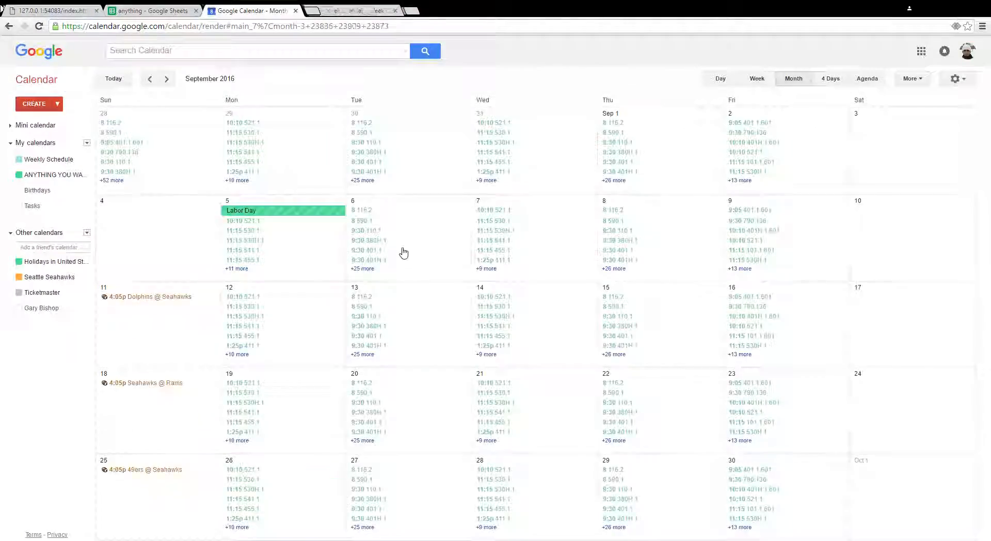
left_click(363, 233)
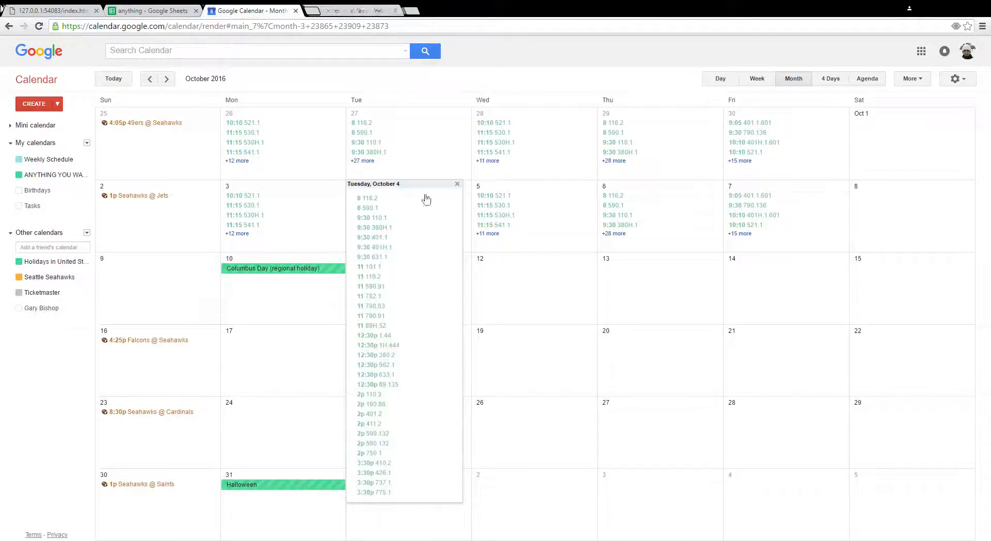
left_click(362, 337)
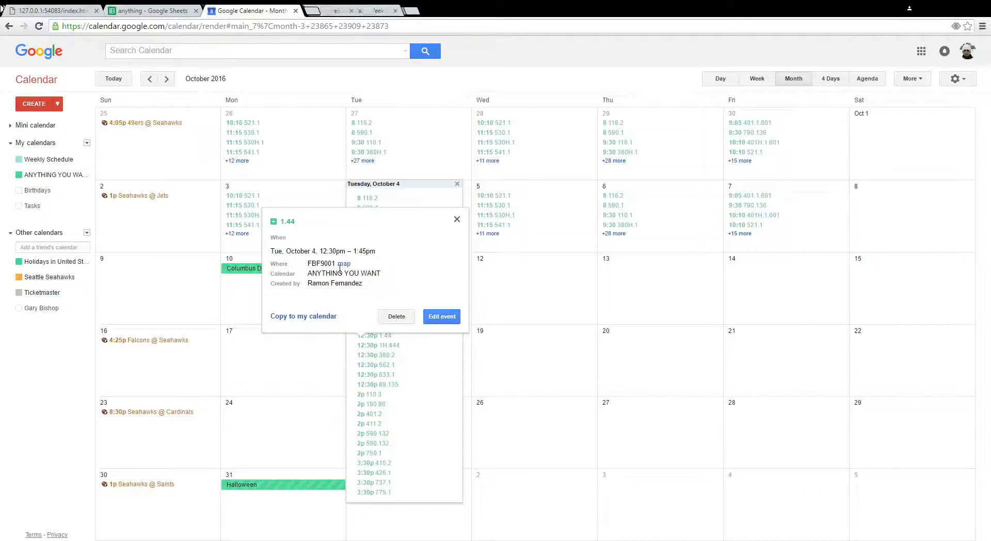
left_click(457, 220)
scroll(540, 411, "up", 1)
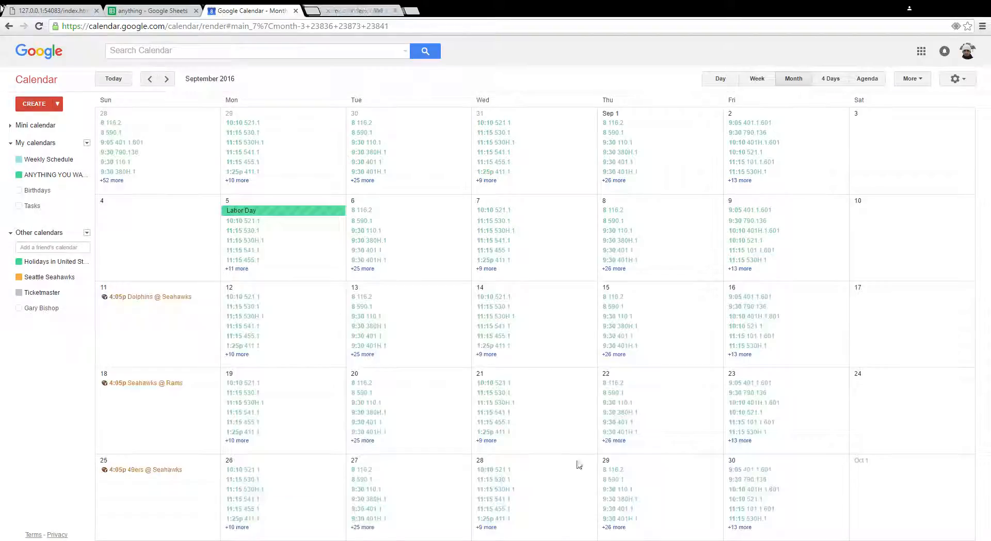
Step: Return to the spreadsheet named anything and review the course 1.44 row from Instructor Name to Event Id
left_click(160, 10)
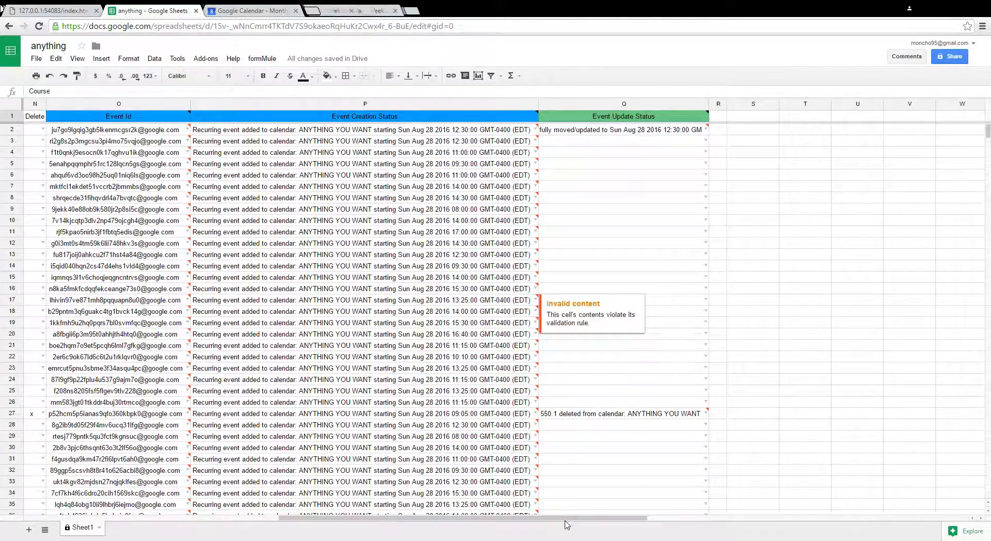
left_click_drag(563, 517, 379, 504)
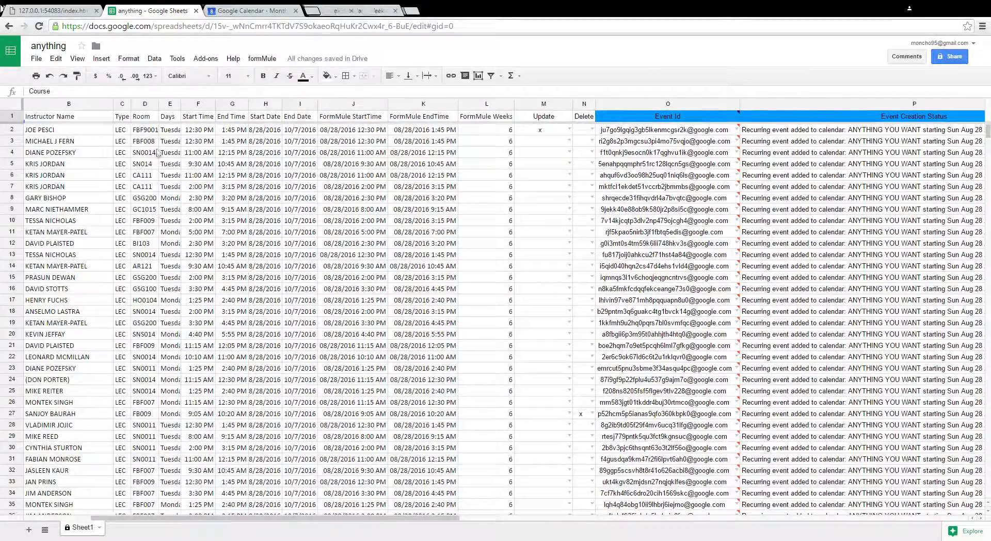
mouse_move(686, 167)
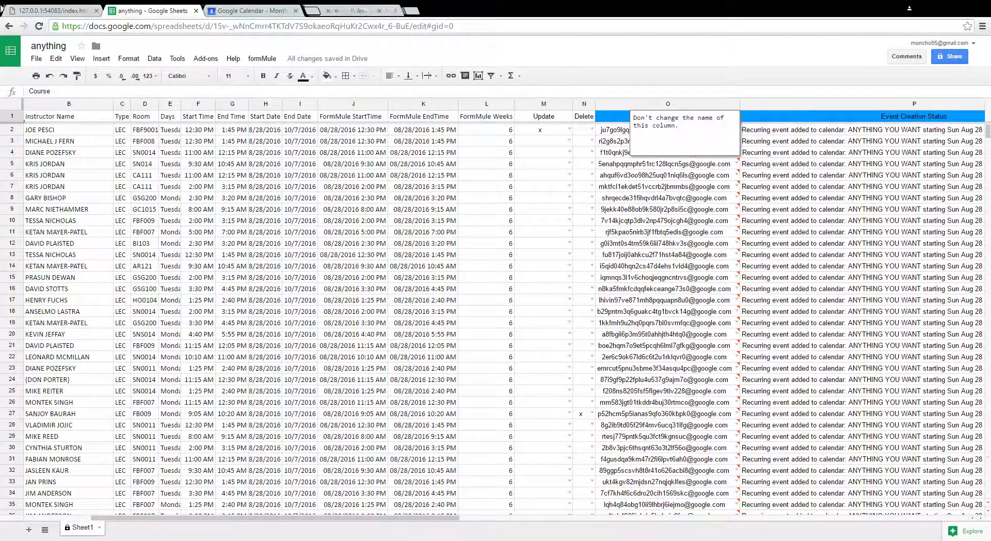